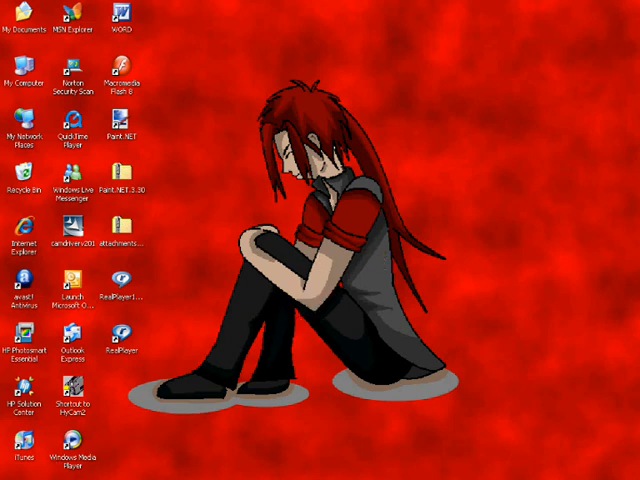
Bring up the Windows XP Start menu over the desktop.
key("super")
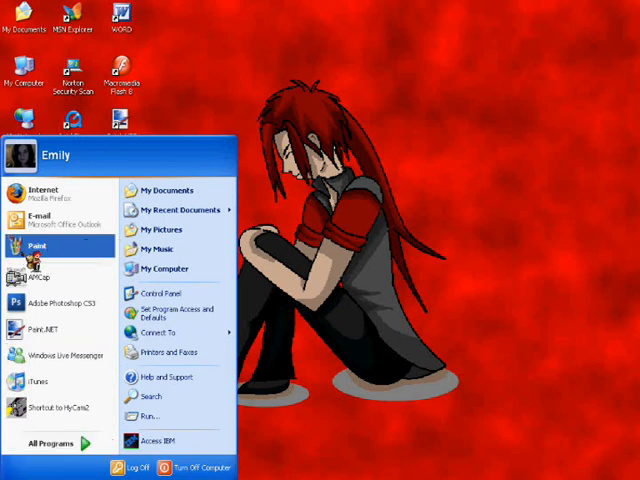
Launch Paint from All Programs > Accessories, getting a blank untitled canvas.
left_click(60, 444)
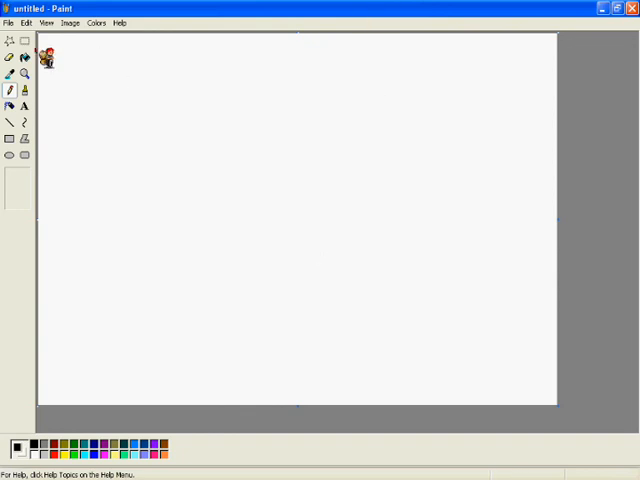
left_click(9, 40)
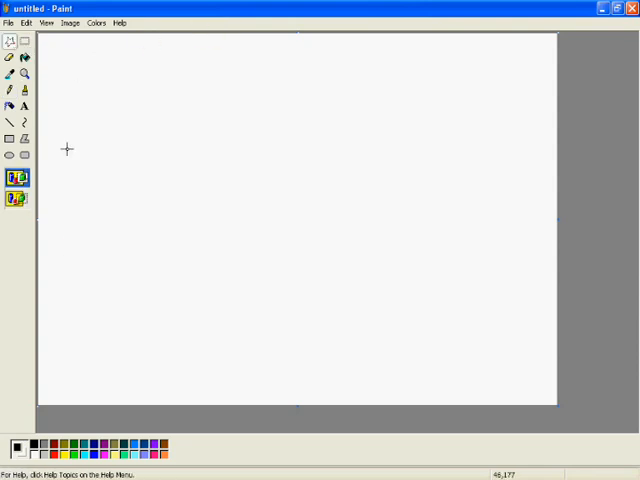
left_click(25, 156)
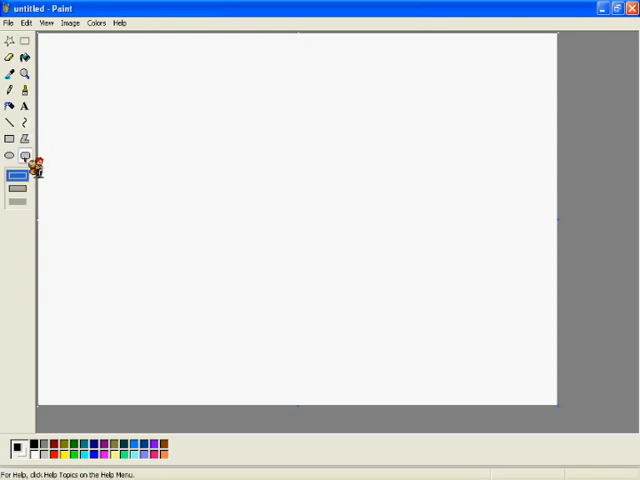
left_click(17, 188)
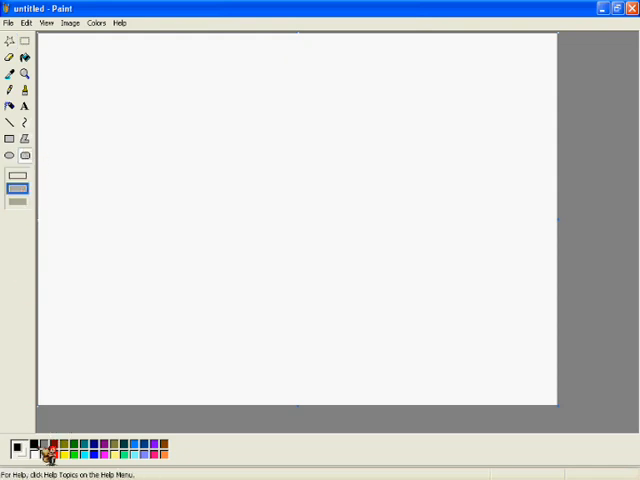
left_click(17, 176)
left_click_drag(100, 93, 221, 131)
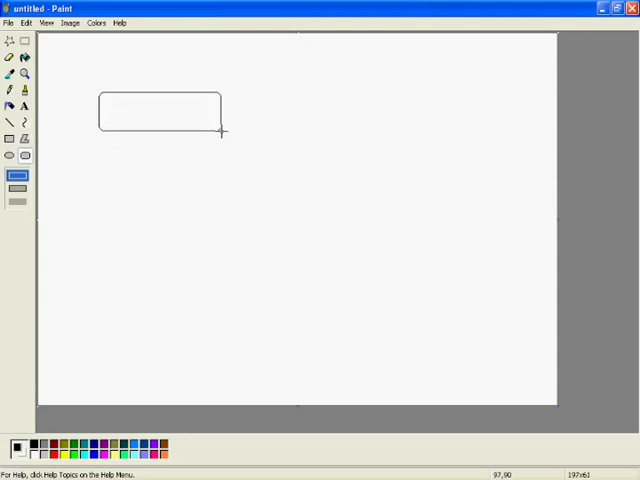
left_click(19, 189)
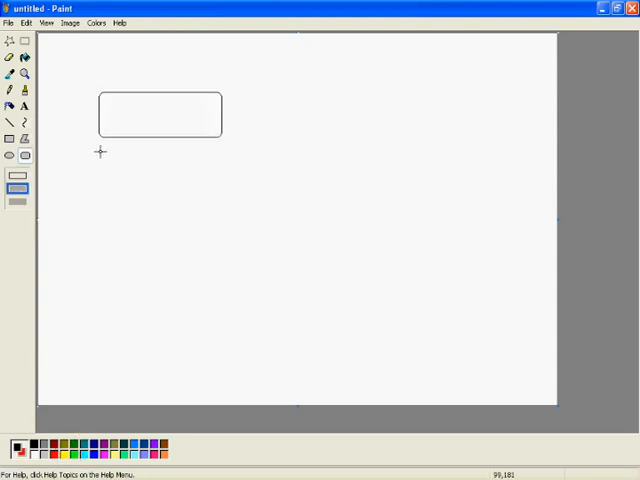
left_click_drag(101, 151, 222, 185)
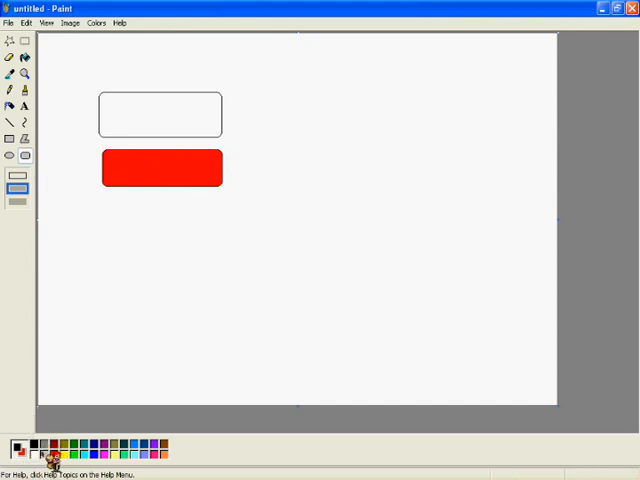
left_click(17, 201)
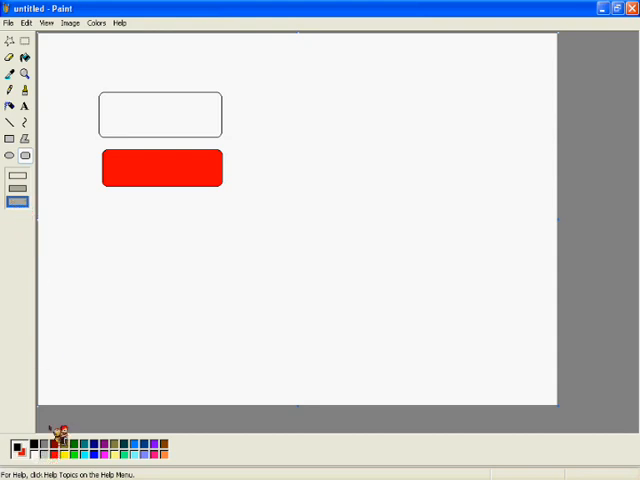
left_click_drag(100, 199, 219, 237)
left_click(25, 40)
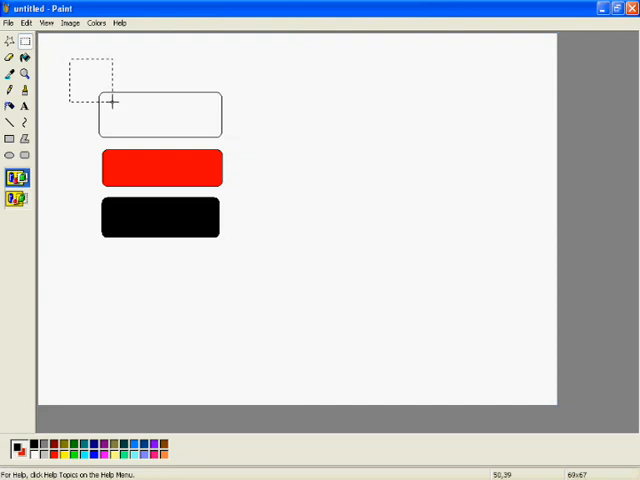
left_click_drag(69, 58, 310, 272)
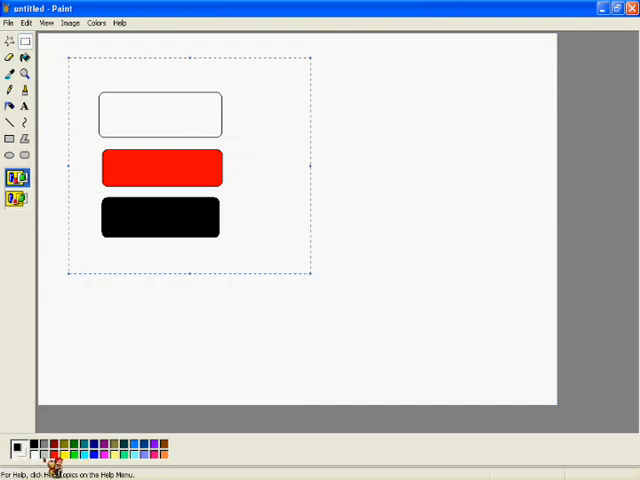
key("Delete")
left_click(9, 155)
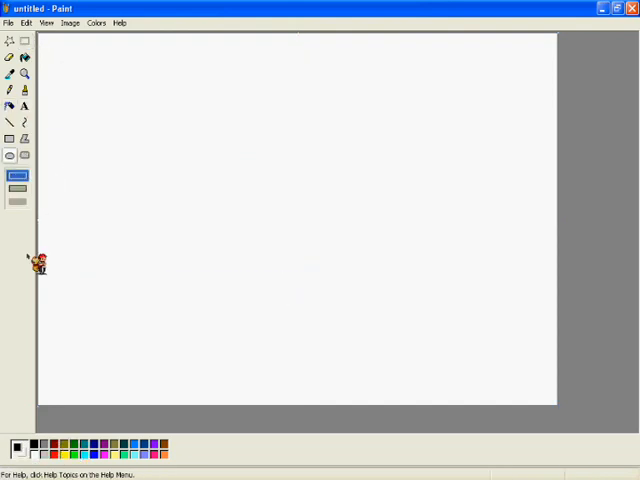
left_click_drag(70, 155, 130, 201)
left_click(9, 106)
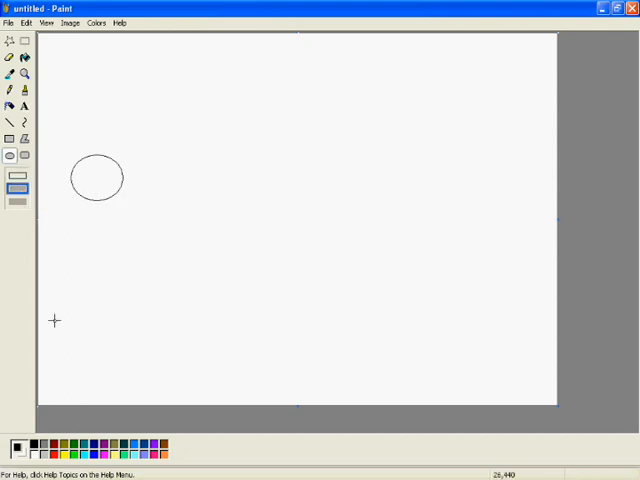
left_click(68, 456)
left_click_drag(86, 216, 136, 262)
left_click(17, 201)
left_click_drag(86, 285, 156, 330)
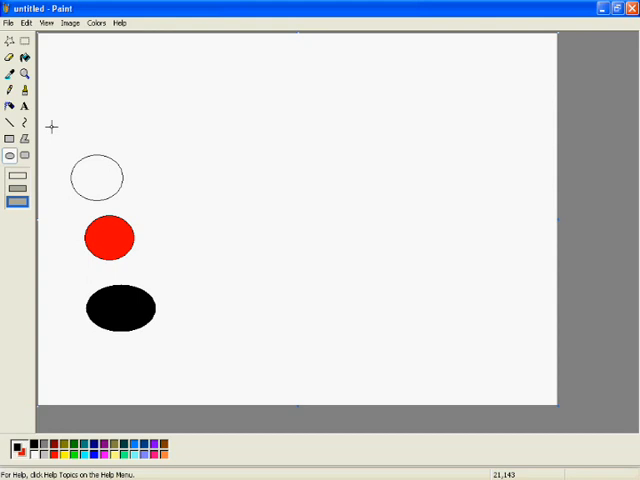
left_click(25, 41)
left_click_drag(52, 146, 177, 346)
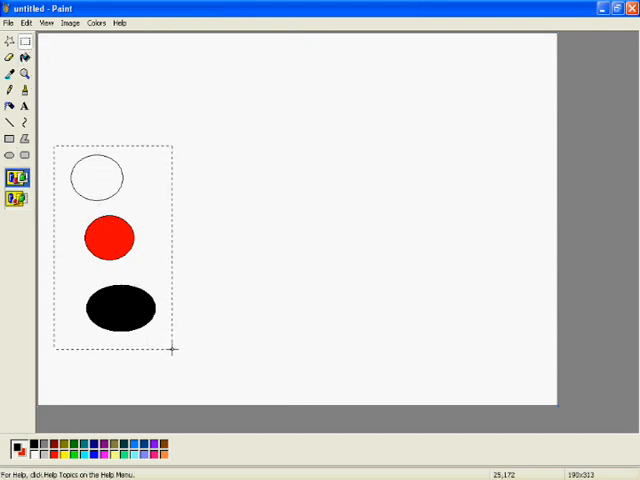
key("Delete")
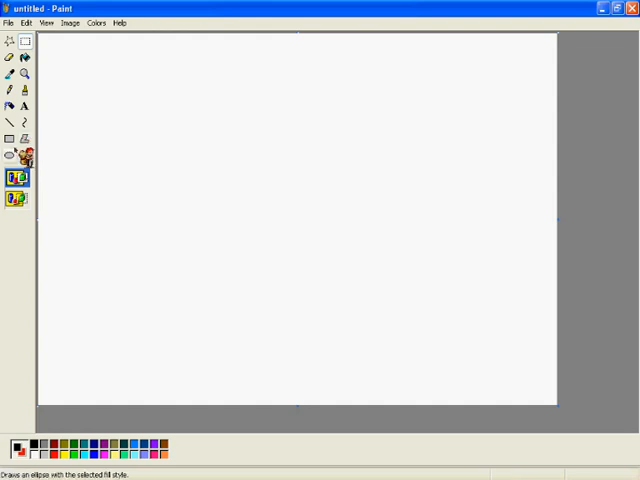
left_click(9, 139)
left_click_drag(130, 126, 207, 187)
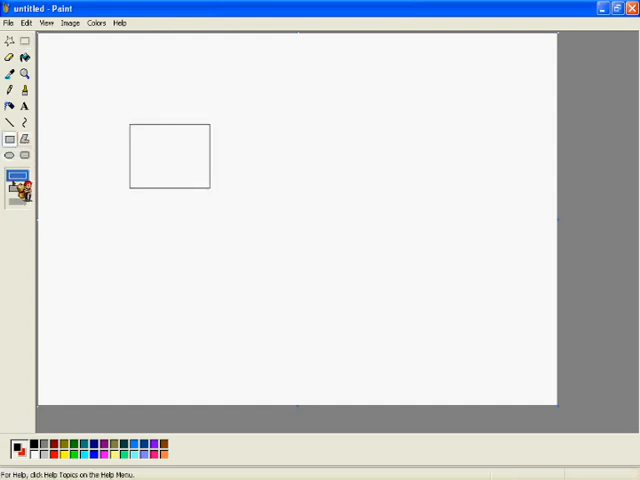
left_click(17, 188)
mouse_move(151, 188)
left_mouse_down()
mouse_move(168, 213)
mouse_move(228, 242)
left_mouse_up()
left_click(17, 201)
left_click_drag(154, 298, 268, 341)
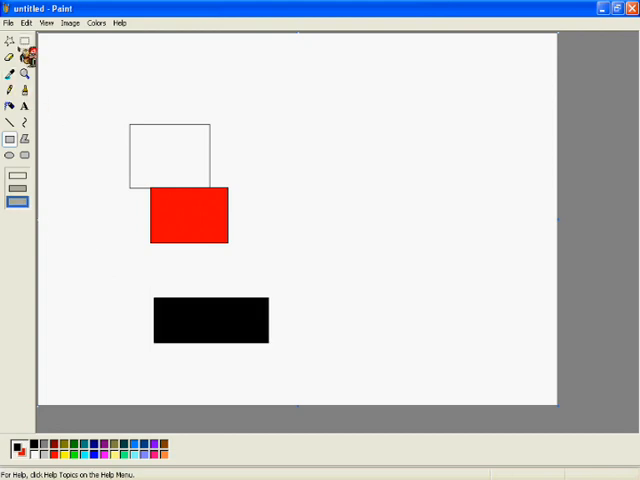
left_click(25, 40)
left_click_drag(112, 99, 317, 346)
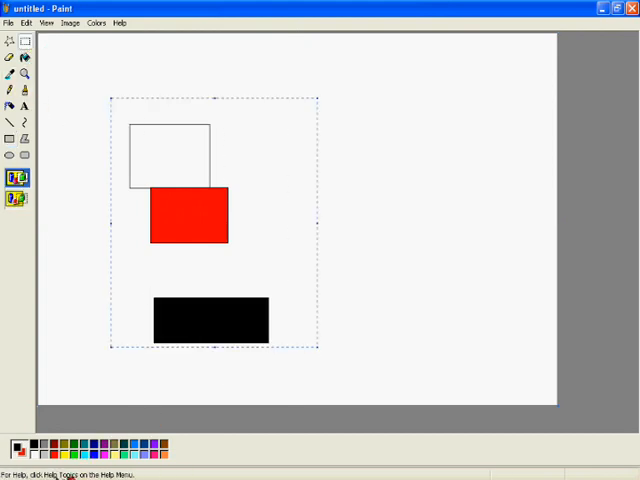
key("Delete")
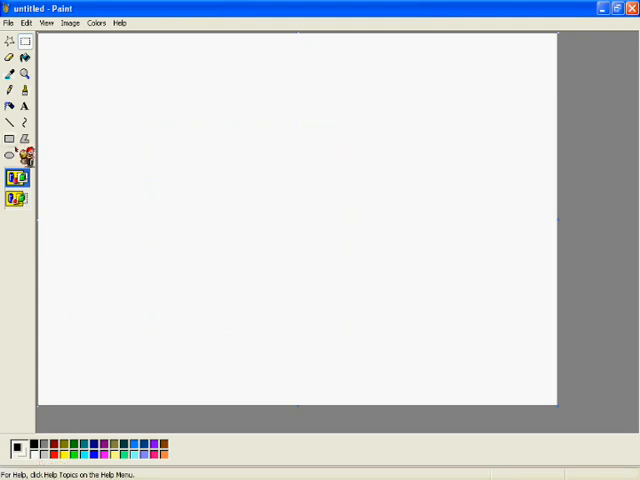
left_click(9, 122)
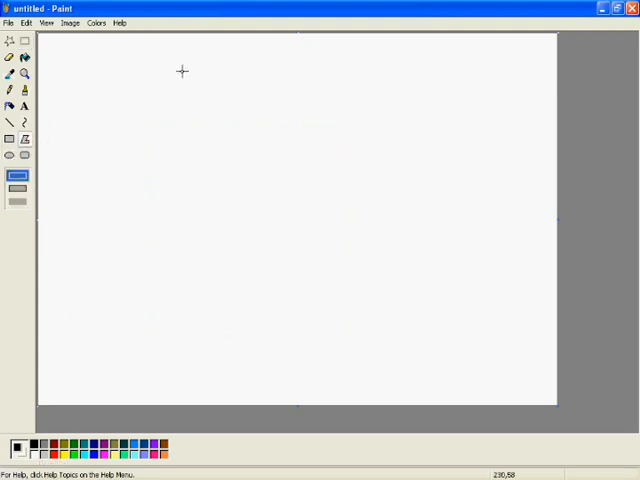
left_click_drag(181, 68, 140, 120)
left_click(200, 174)
left_click(177, 222)
left_click(247, 249)
left_click(310, 194)
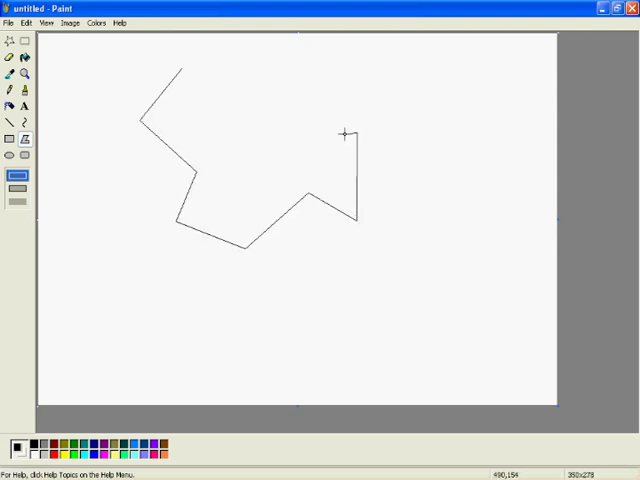
left_click_drag(305, 125, 283, 108)
double_click(287, 69)
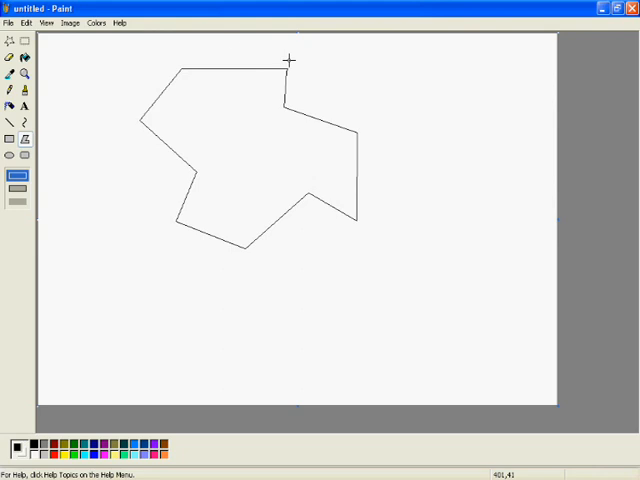
left_click(20, 187)
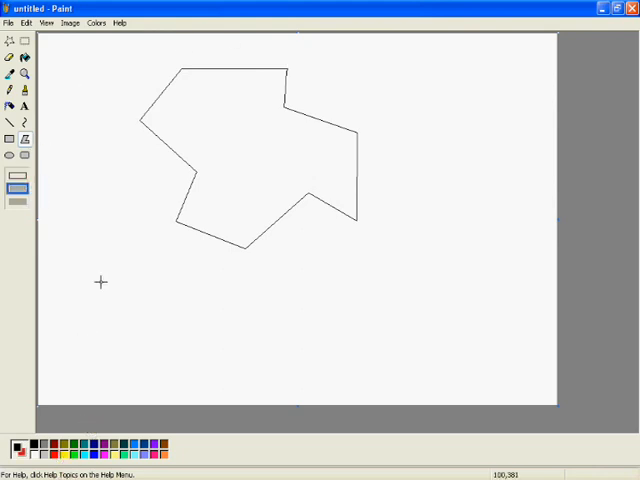
left_click_drag(106, 290, 97, 225)
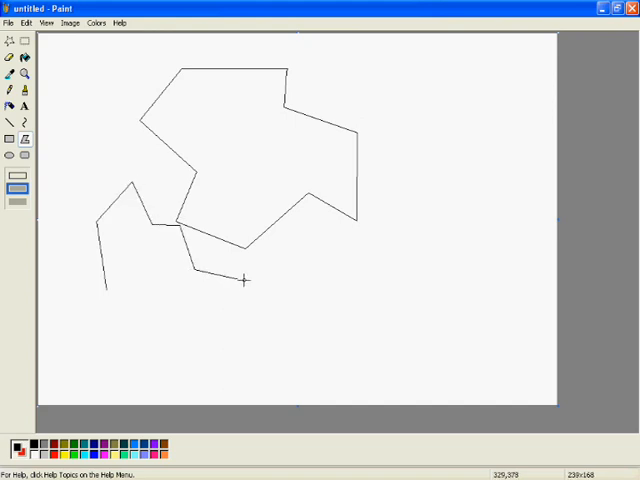
left_click(133, 365)
left_click(105, 290)
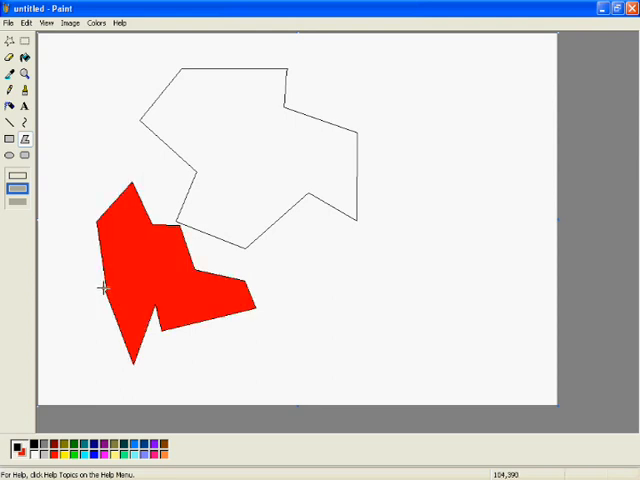
left_click(25, 40)
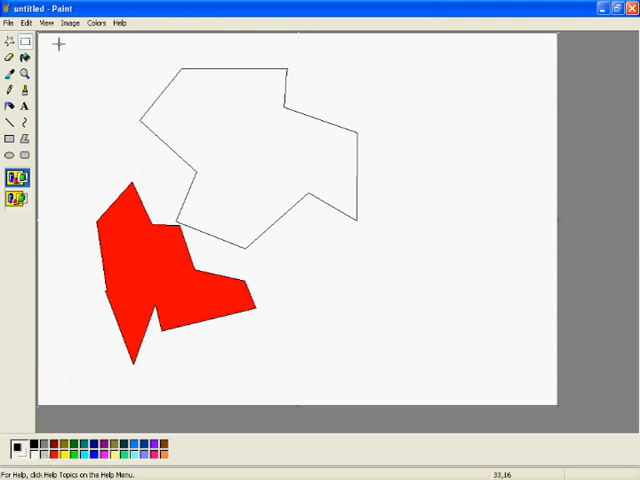
left_click_drag(62, 44, 417, 372)
Delete the old polygons and lay out corners of a new solid-filled black polygon.
key("Delete")
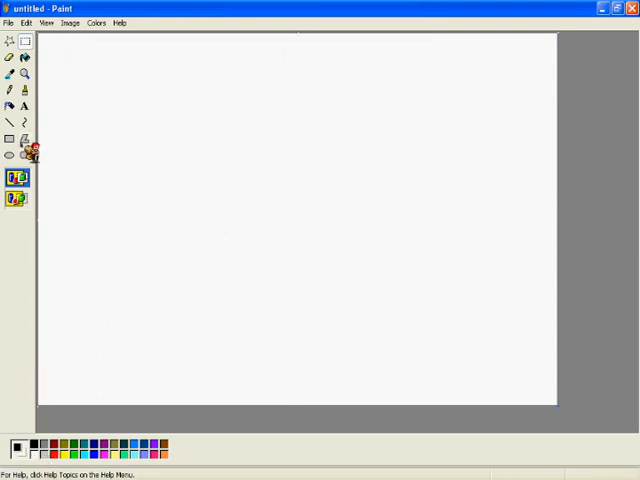
left_click(9, 138)
left_click(17, 202)
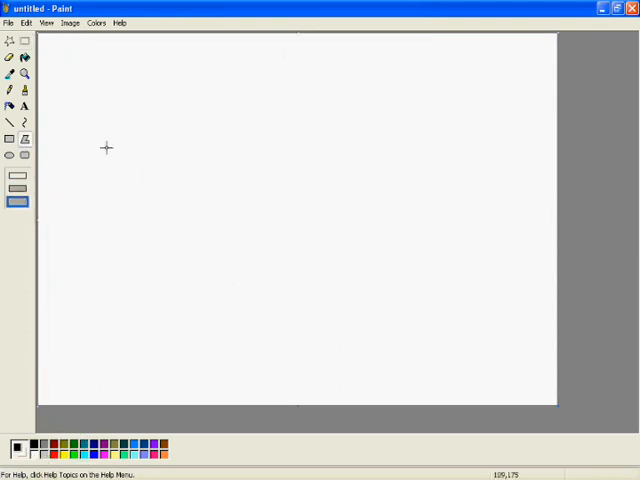
left_click(153, 228)
left_click(162, 290)
left_click(230, 230)
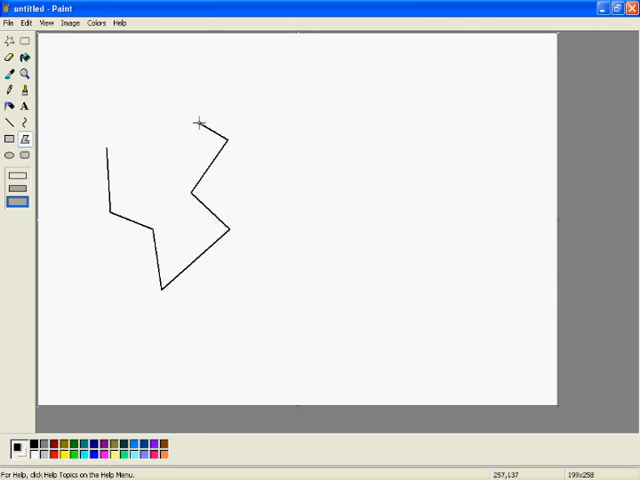
Close the black polygon, then flood-fill it white so the canvas is blank again.
double_click(159, 143)
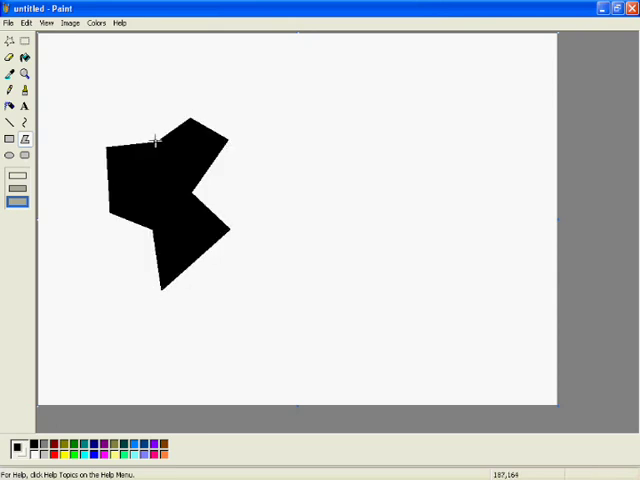
left_click(25, 60)
right_click(134, 162)
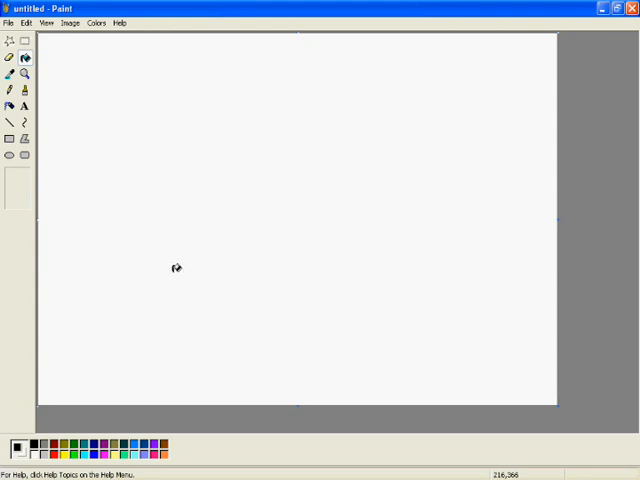
Draw a slanted 'Hi' outline from straight lines at the second line width.
left_click(25, 123)
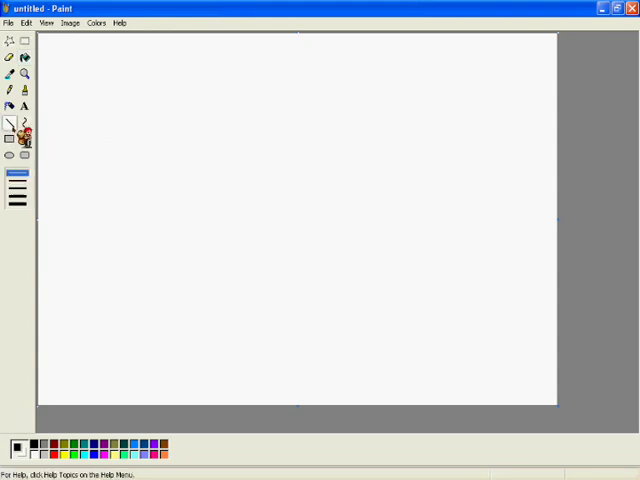
left_click(33, 186)
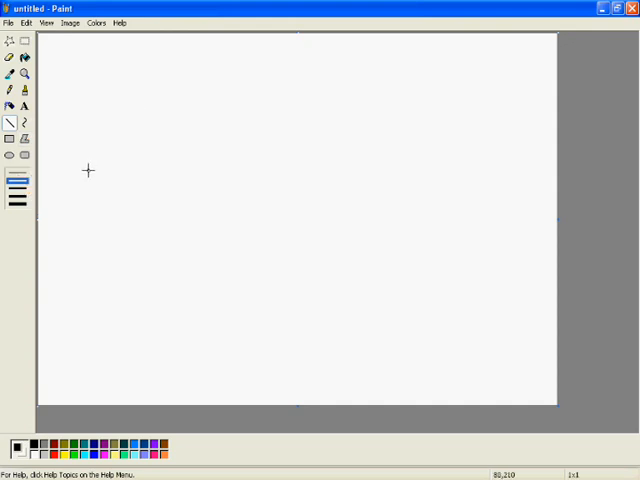
left_click_drag(104, 155, 172, 85)
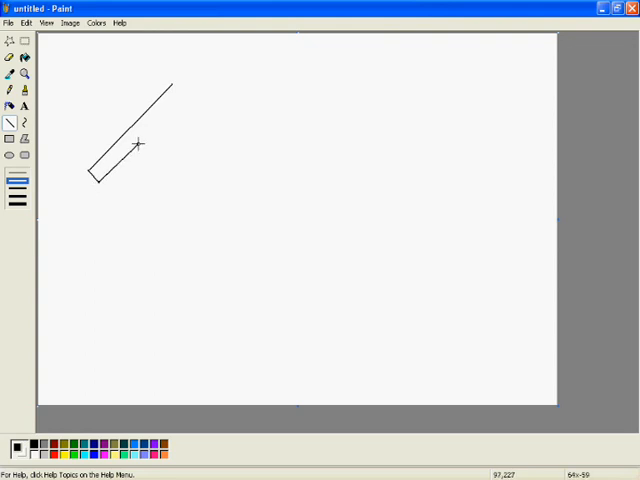
mouse_move(166, 177)
left_mouse_down()
mouse_move(137, 212)
mouse_move(232, 137)
mouse_move(212, 125)
left_mouse_up()
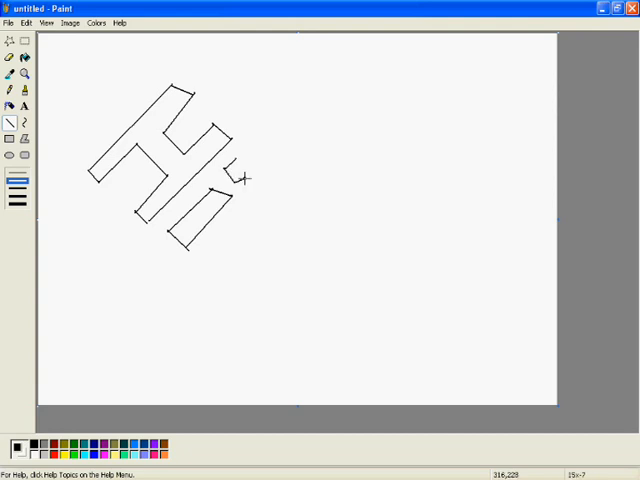
Select the whole Hi drawing with a rectangle and delete it.
left_click(25, 40)
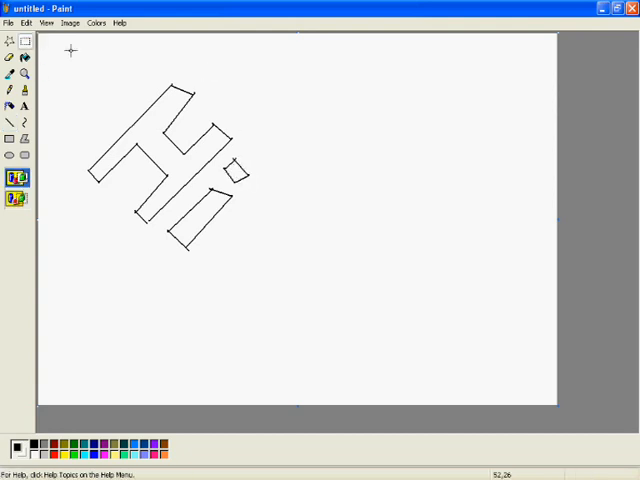
left_click_drag(69, 57, 268, 252)
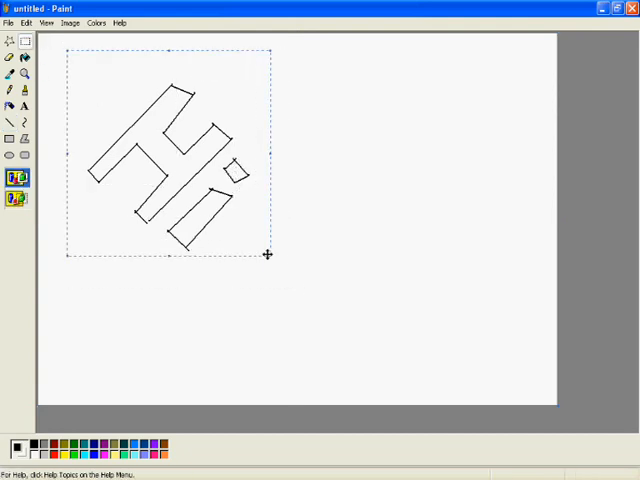
key("Delete")
Draw two thick and one thin parallel diagonal lines, then select them all.
left_click(9, 121)
left_click(17, 201)
left_click_drag(115, 133, 202, 175)
left_click_drag(103, 161, 186, 203)
left_click(17, 181)
left_click_drag(180, 140, 193, 150)
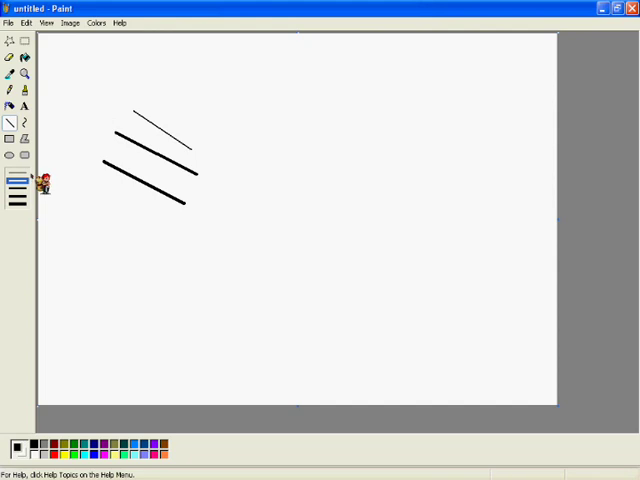
left_click(25, 40)
left_click_drag(76, 62, 276, 247)
key("Delete")
left_click(24, 122)
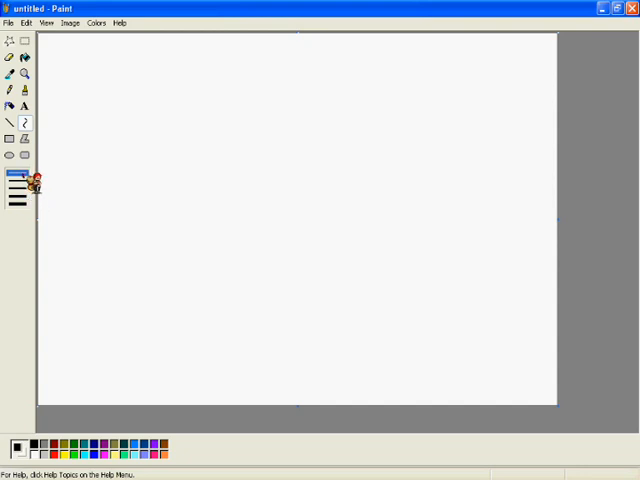
left_click_drag(196, 123, 233, 136)
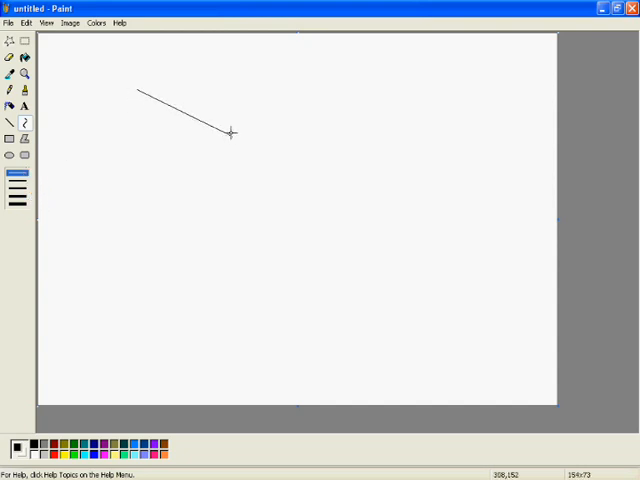
mouse_move(170, 107)
left_mouse_down()
mouse_move(128, 138)
mouse_move(186, 163)
left_mouse_up()
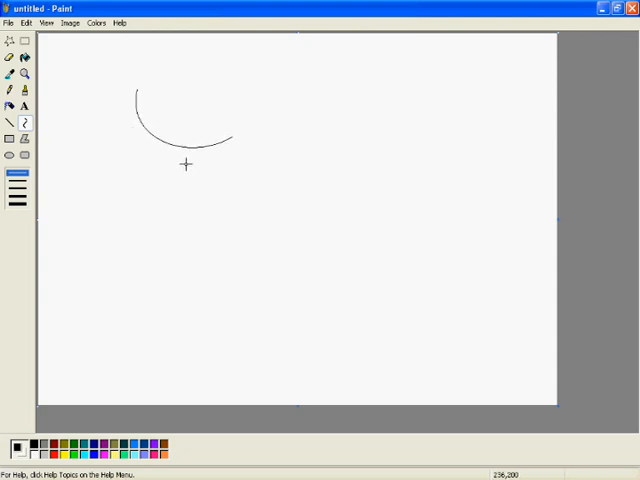
left_click_drag(257, 94, 331, 147)
mouse_move(310, 115)
left_mouse_down()
mouse_move(293, 79)
mouse_move(327, 100)
left_mouse_up()
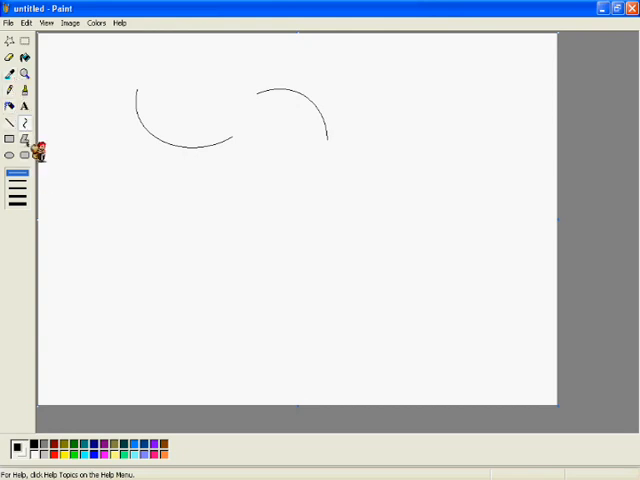
left_click(18, 184)
mouse_move(165, 199)
left_mouse_down()
mouse_move(310, 239)
mouse_move(93, 260)
left_mouse_up()
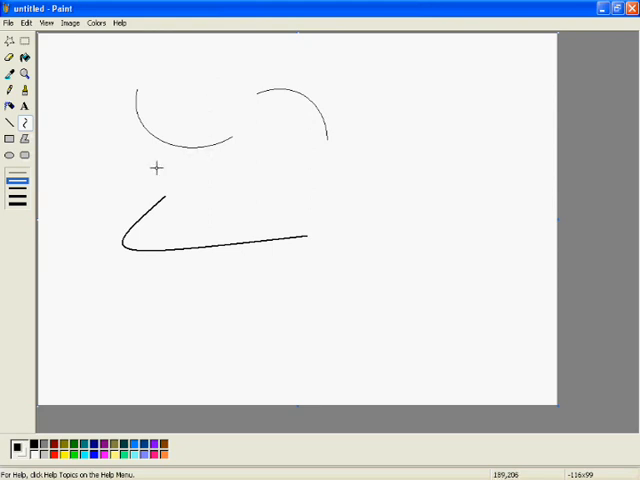
left_click_drag(310, 191, 429, 157)
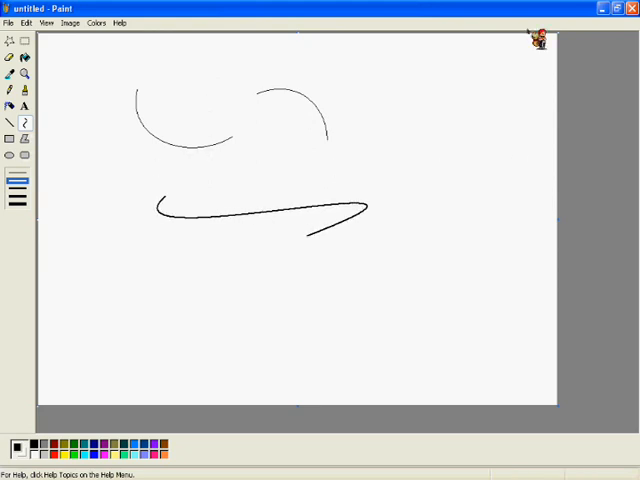
left_click_drag(380, 72, 340, 84)
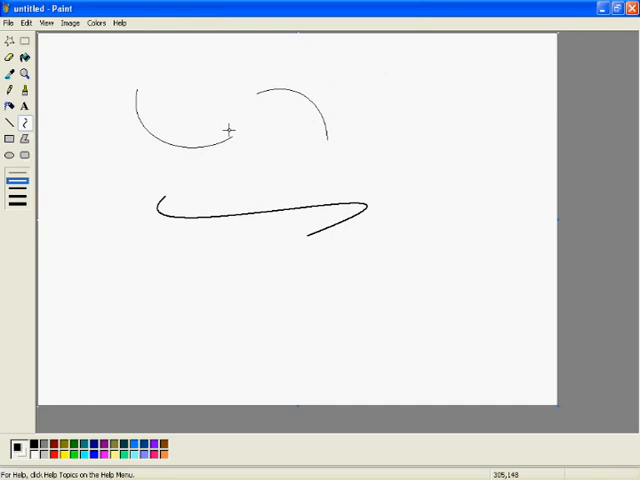
key("ctrl+z")
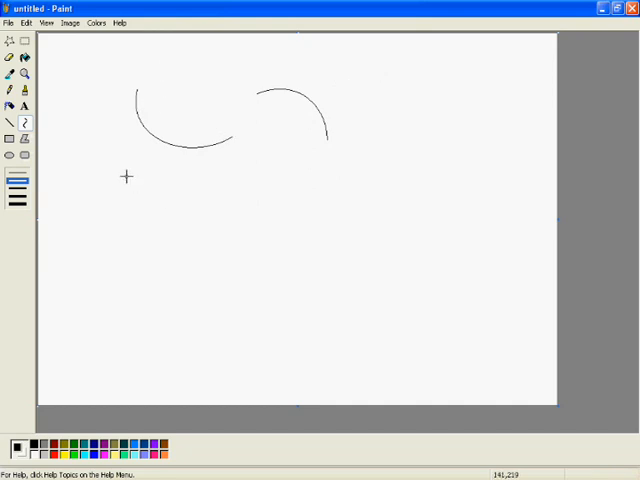
left_click_drag(126, 175, 325, 218)
left_click_drag(200, 195, 56, 265)
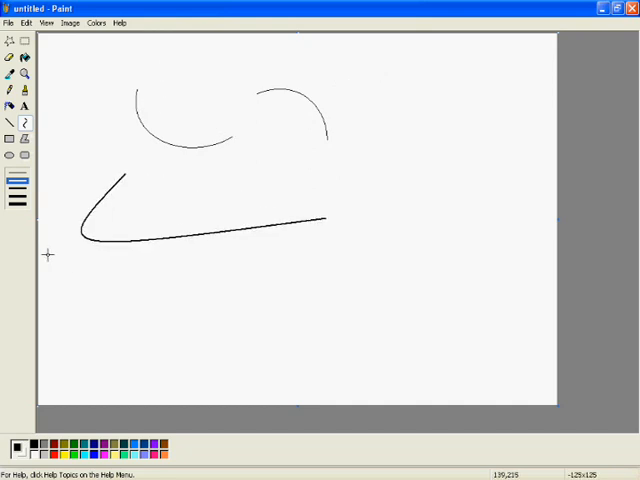
left_click(9, 122)
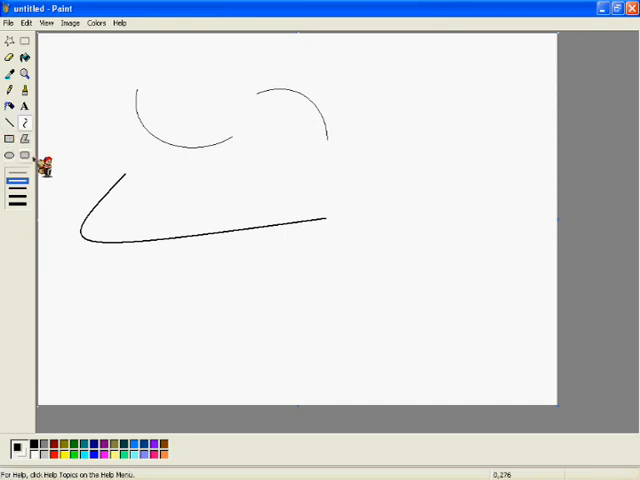
left_click_drag(334, 143, 465, 175)
left_click_drag(420, 150, 450, 70)
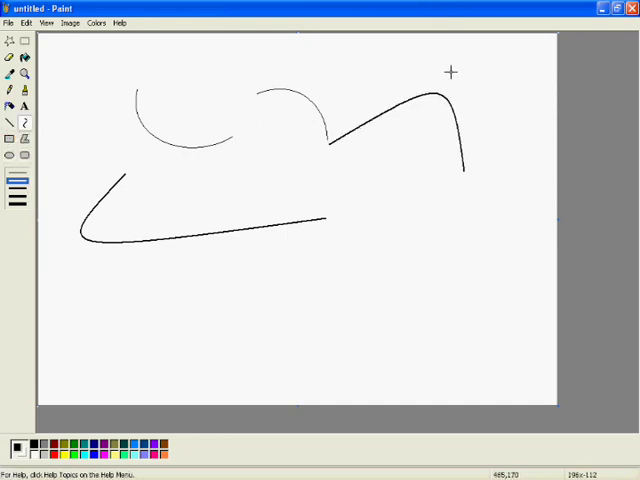
left_click(25, 40)
left_click_drag(51, 37, 528, 284)
key("Delete")
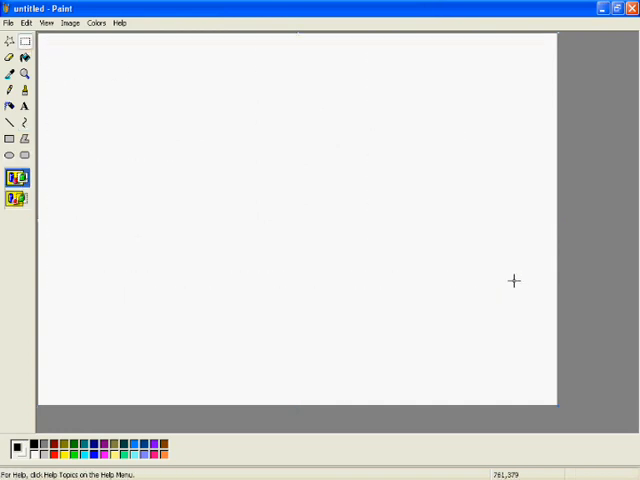
Make a text box, erase the typed greeting, then fill the whole canvas red.
left_click(24, 106)
left_click_drag(64, 67, 406, 170)
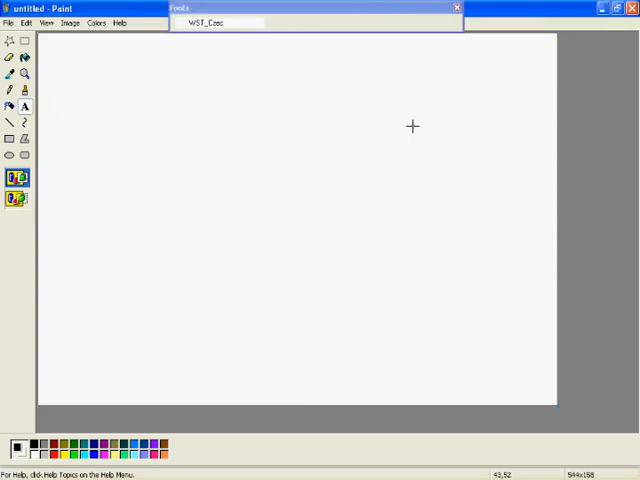
type("hi")
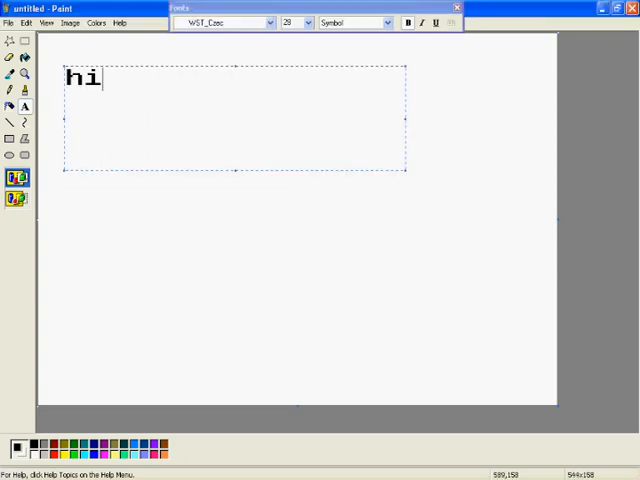
type(" everyoneee")
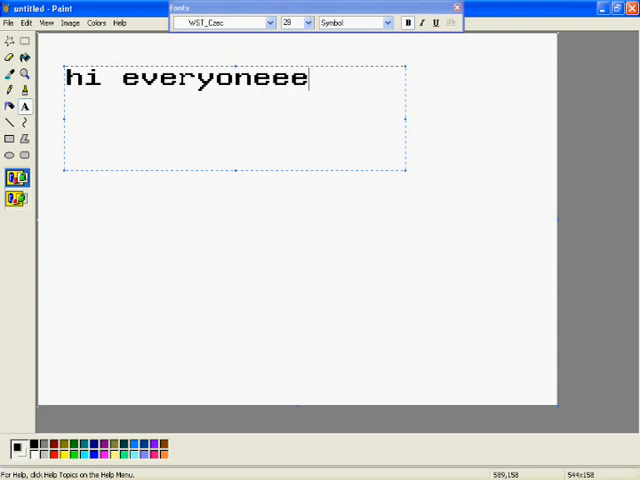
key("BackSpace")
key("BackSpace")
key("BackSpace")
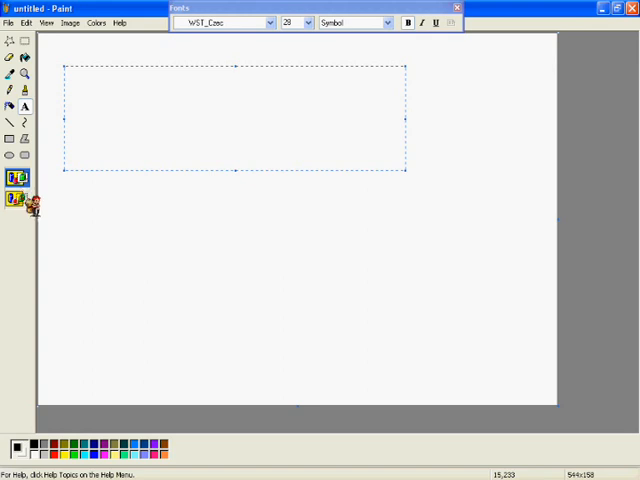
left_click(25, 57)
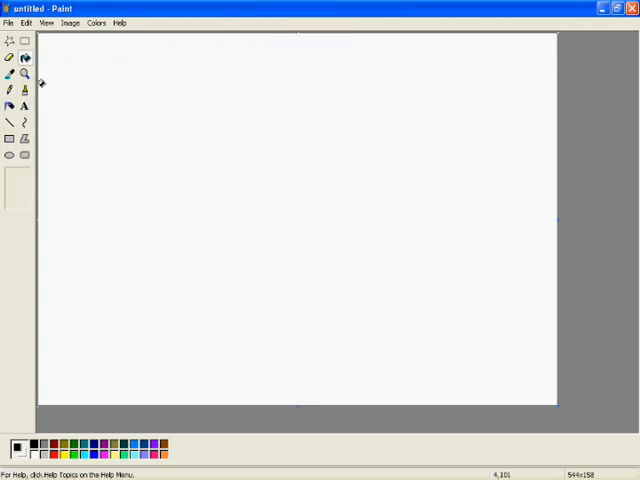
left_click(68, 395)
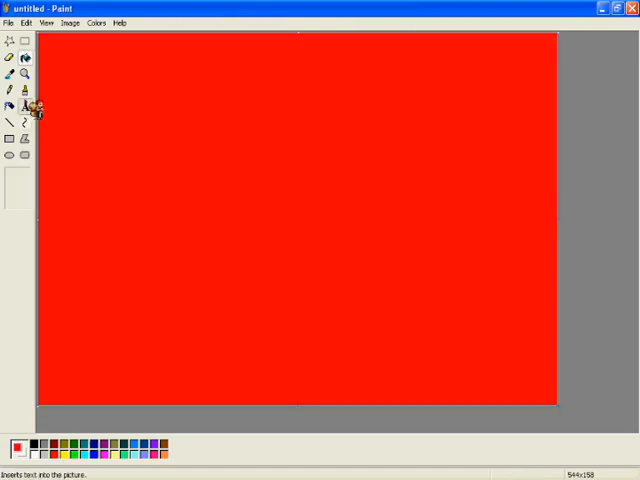
Create a new black text box on the red canvas with a transparent background.
left_click(25, 105)
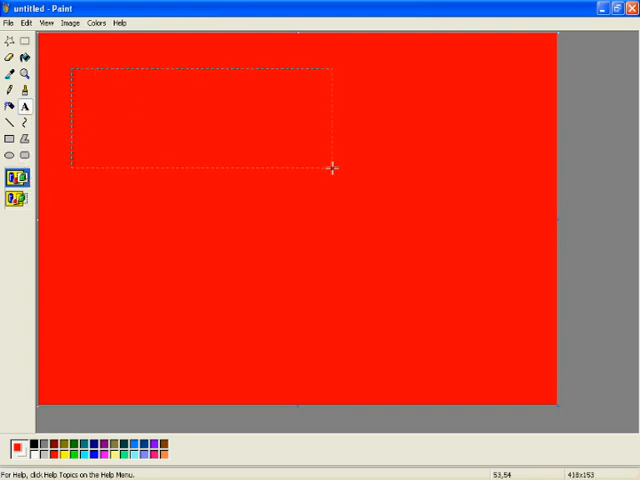
left_click_drag(97, 87, 330, 170)
left_click(33, 444)
left_click(131, 85)
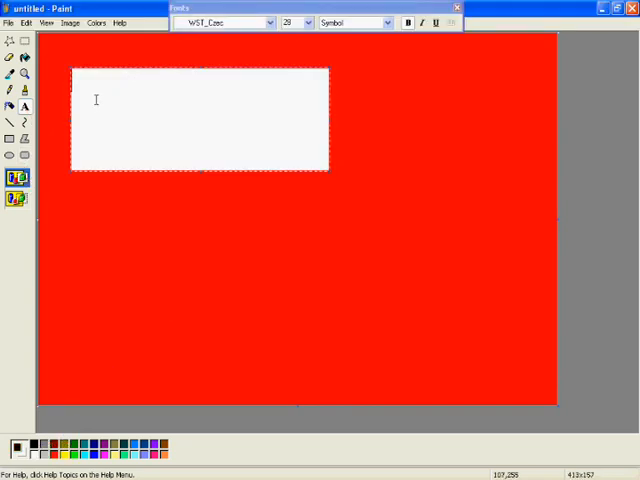
type("Saoi")
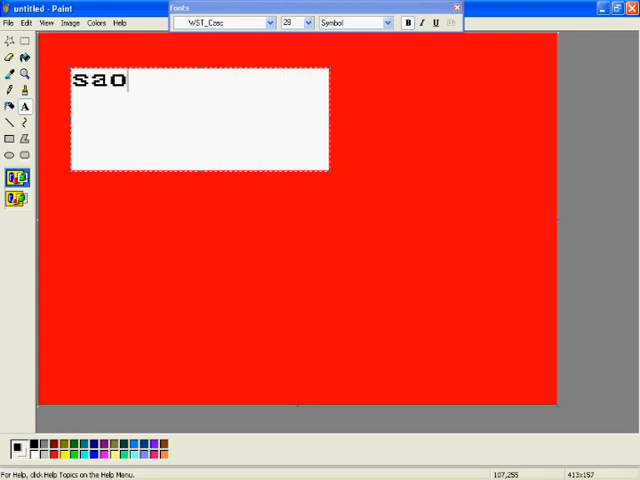
left_click(16, 199)
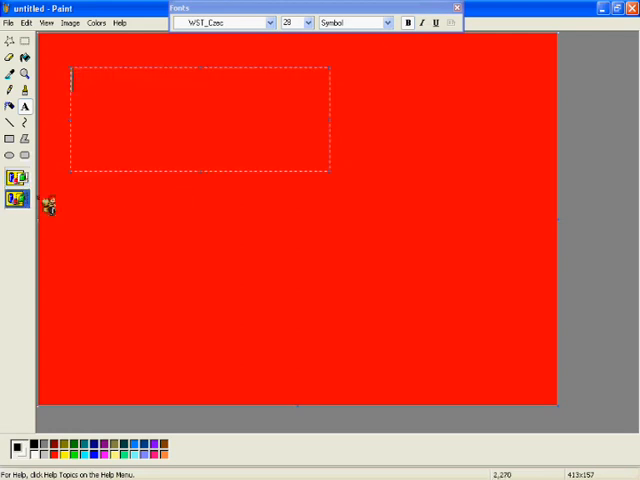
Dismiss the text box and flood-fill the red canvas back to white.
left_click(9, 106)
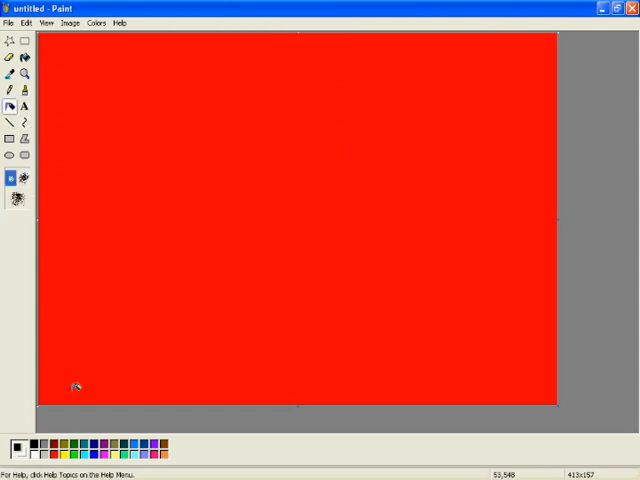
left_click(25, 57)
right_click(104, 120)
Spray green airbrush patches in small, medium and large sizes, then select them.
left_click(27, 112)
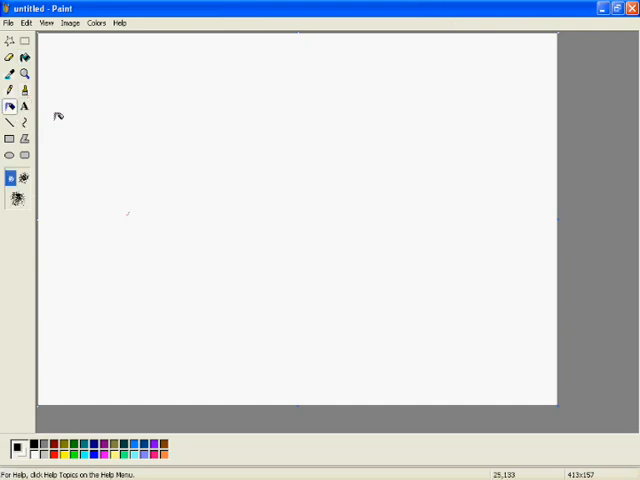
left_click(64, 453)
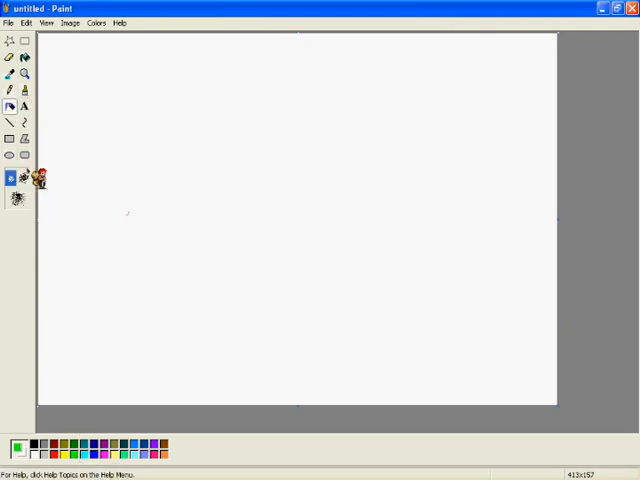
left_click_drag(105, 100, 125, 120)
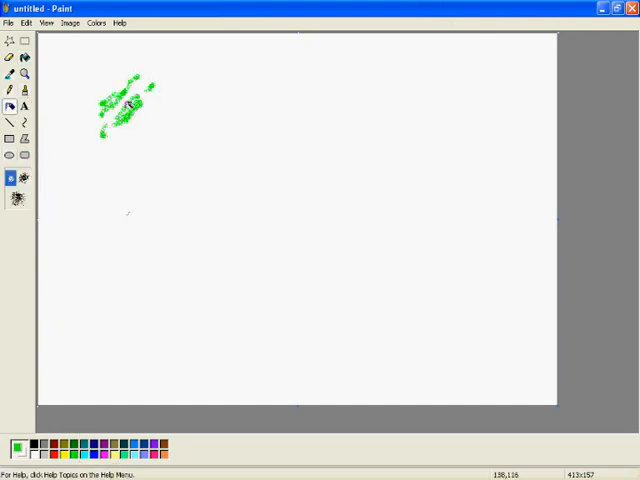
left_click(23, 178)
mouse_move(199, 128)
left_mouse_down()
mouse_move(160, 180)
mouse_move(230, 115)
left_mouse_up()
left_click(35, 207)
mouse_move(310, 175)
left_mouse_down()
mouse_move(258, 235)
mouse_move(330, 160)
mouse_move(283, 228)
mouse_move(290, 165)
mouse_move(258, 185)
mouse_move(235, 230)
left_mouse_up()
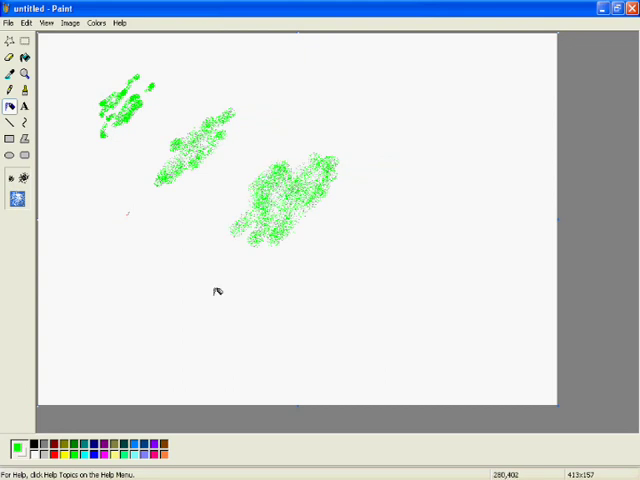
left_click(25, 40)
left_click_drag(76, 46, 422, 296)
key("Delete")
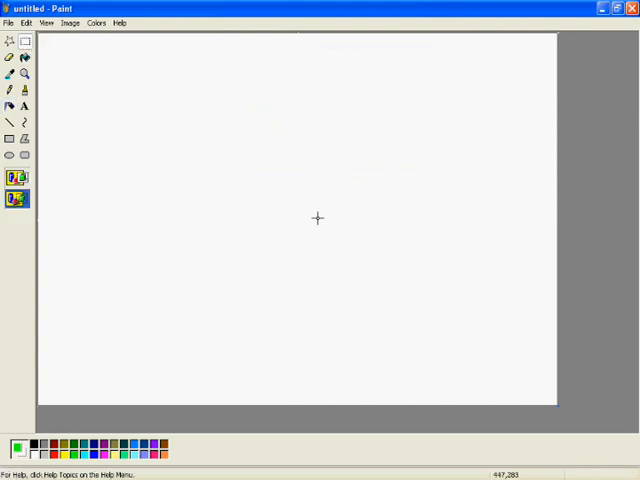
left_click(25, 90)
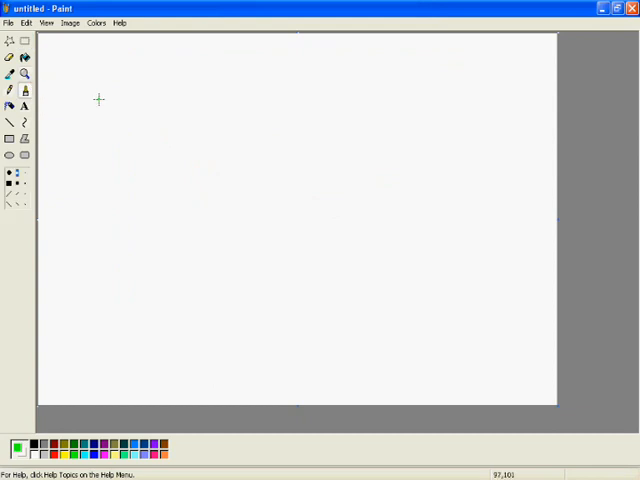
left_click(34, 444)
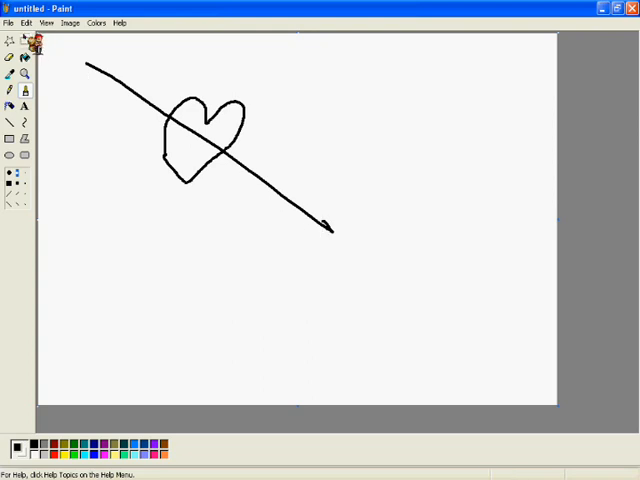
left_click(24, 40)
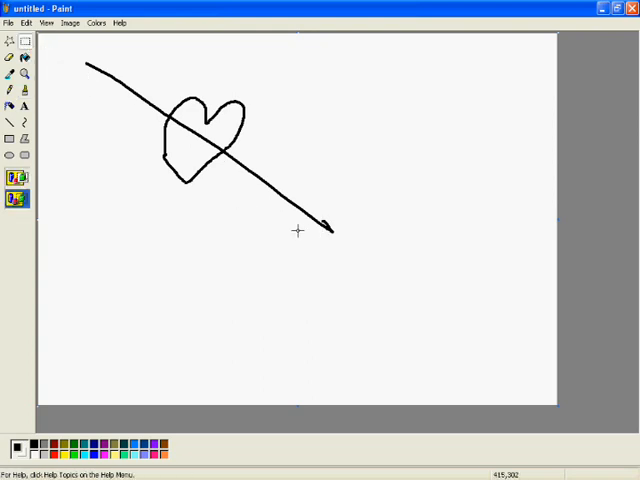
left_click_drag(42, 38, 381, 273)
key("Delete")
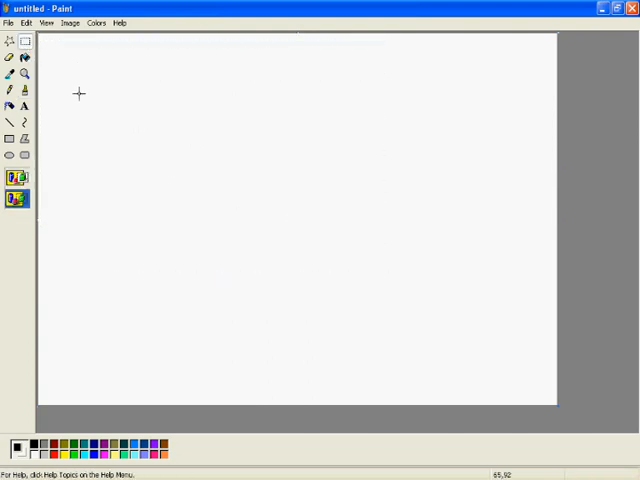
left_click(25, 90)
left_click(16, 182)
left_click(110, 85)
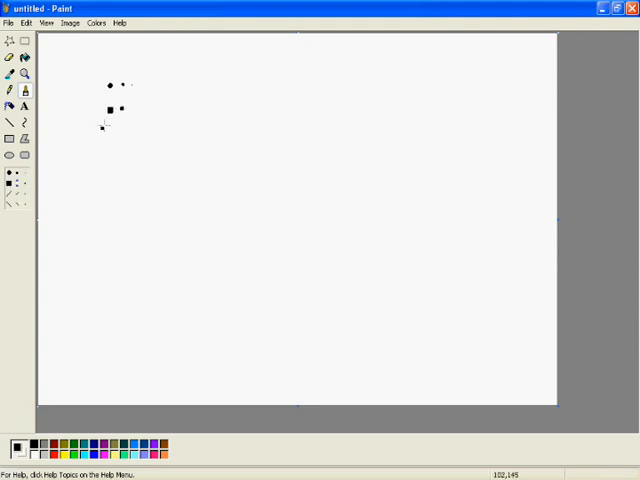
left_click(25, 183)
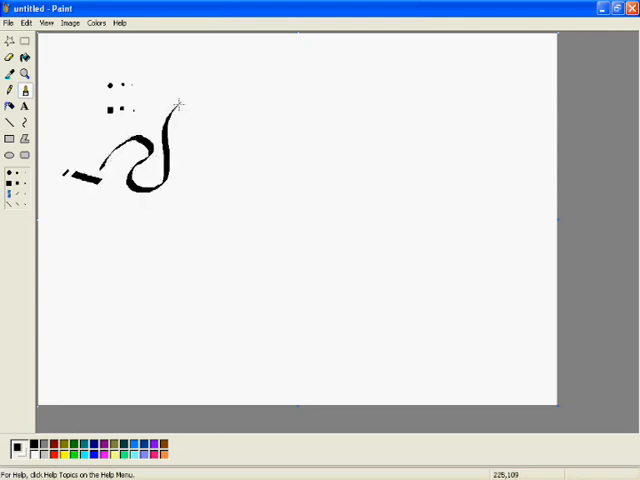
left_click_drag(210, 118, 264, 124)
mouse_move(308, 140)
left_mouse_down()
mouse_move(245, 230)
mouse_move(362, 278)
mouse_move(130, 270)
mouse_move(75, 242)
left_mouse_up()
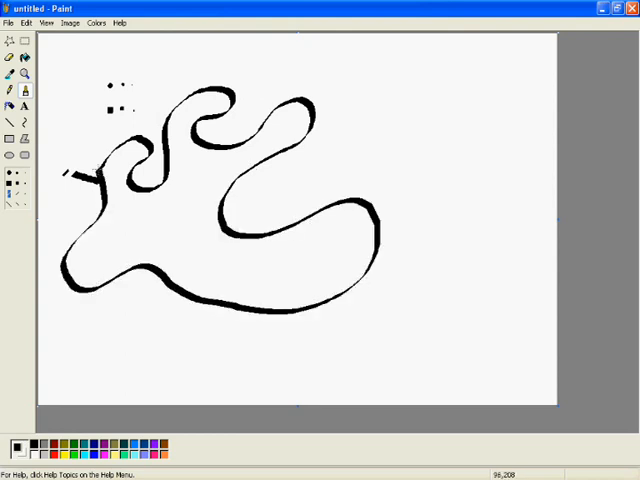
left_click(24, 40)
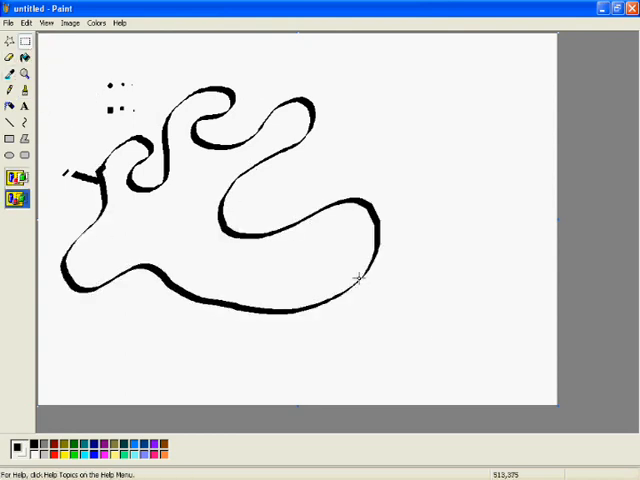
key("ctrl+a")
key("Delete")
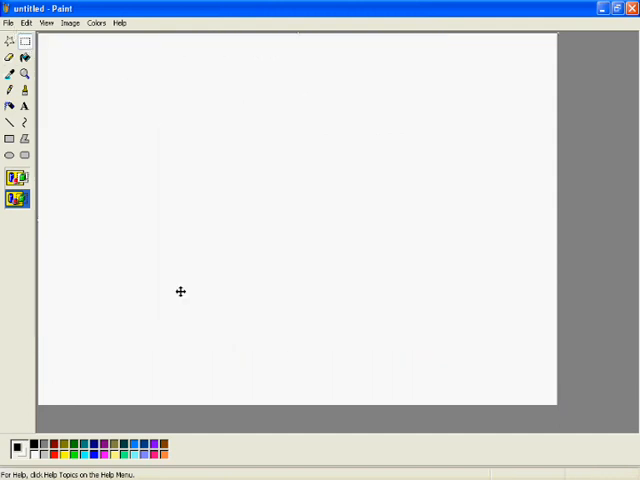
left_click(9, 89)
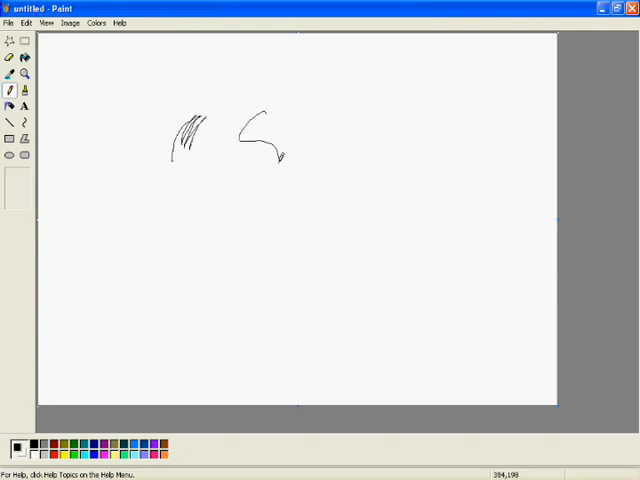
left_click(25, 40)
left_click_drag(70, 46, 374, 230)
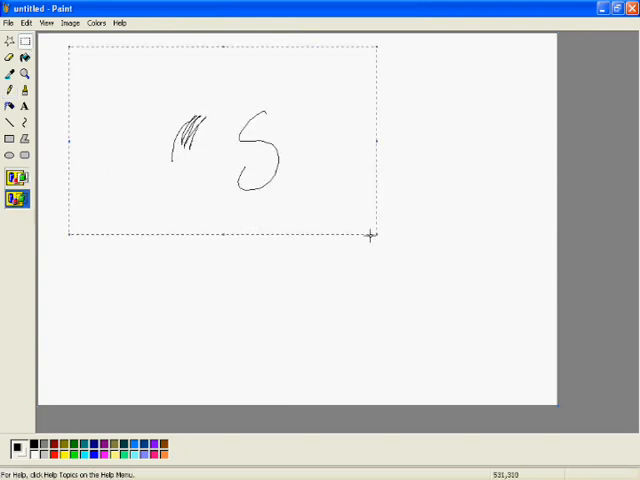
key("Delete")
left_click(9, 89)
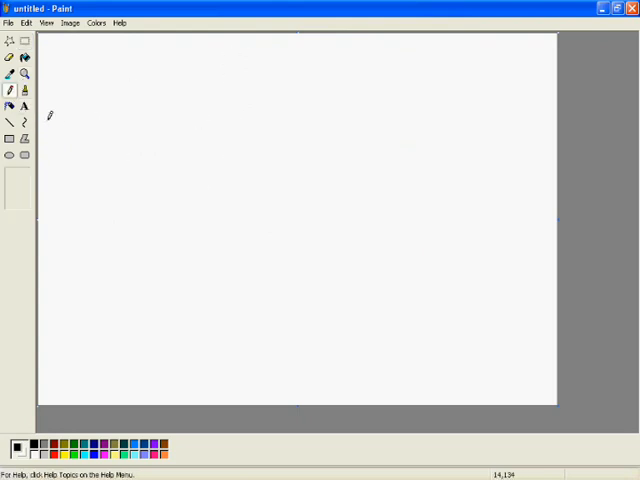
left_click(25, 73)
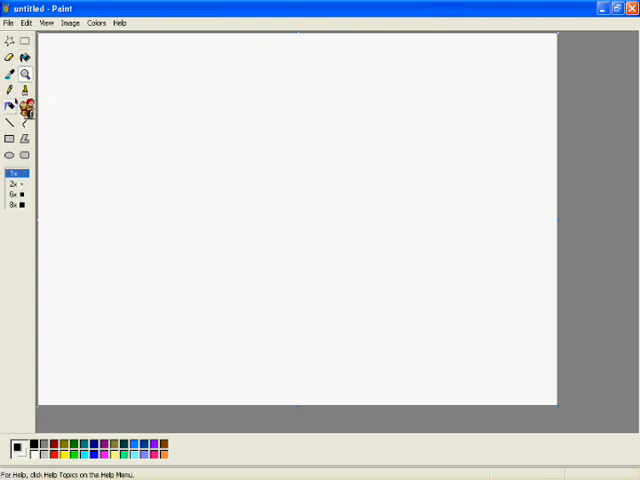
left_click(25, 90)
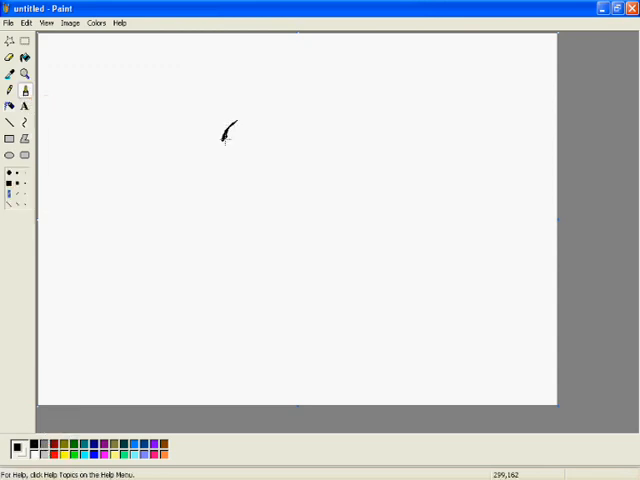
left_click(25, 73)
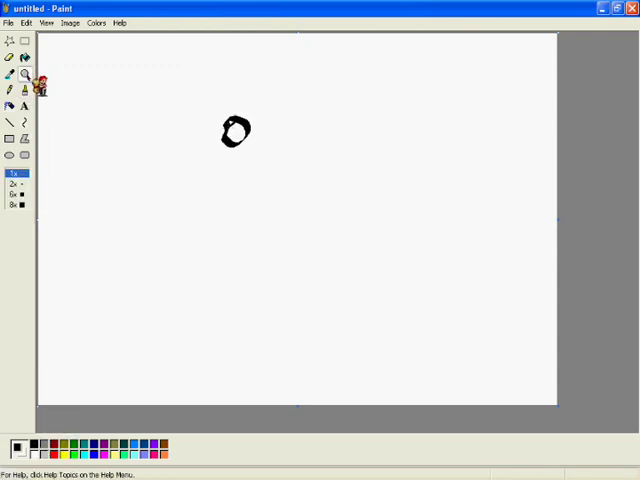
left_click(22, 190)
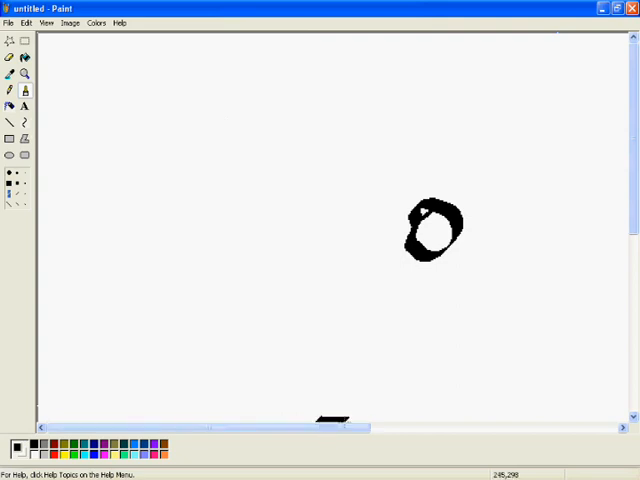
left_click(25, 73)
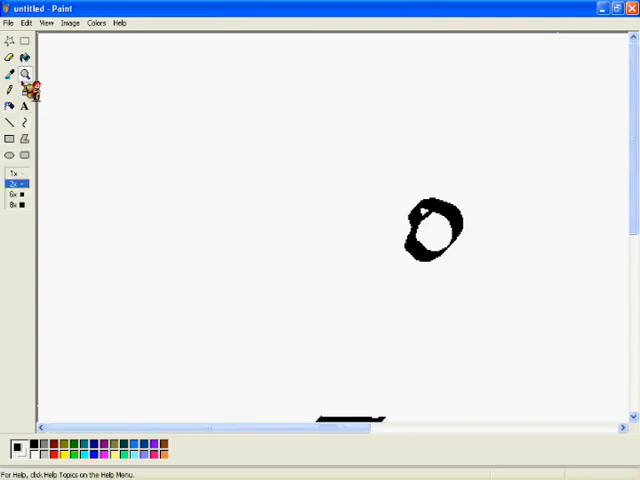
left_click(16, 195)
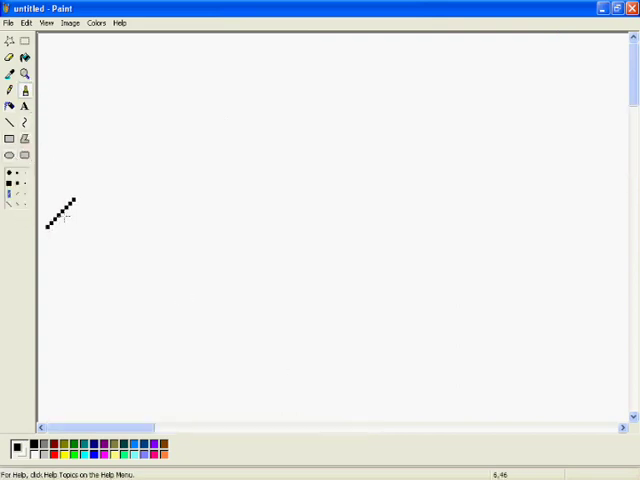
left_click(25, 73)
left_click(231, 140)
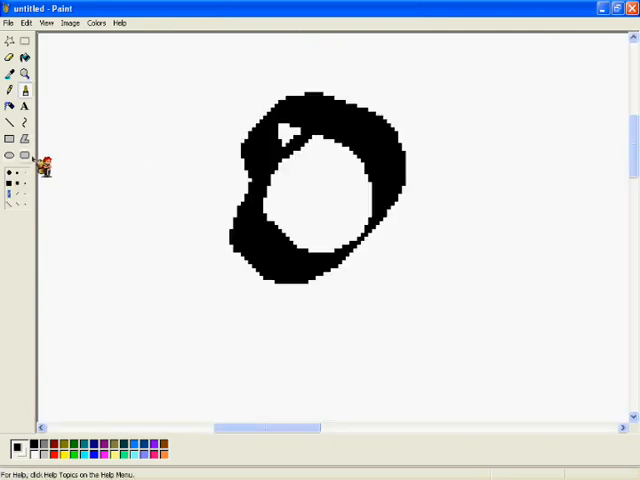
left_click(16, 196)
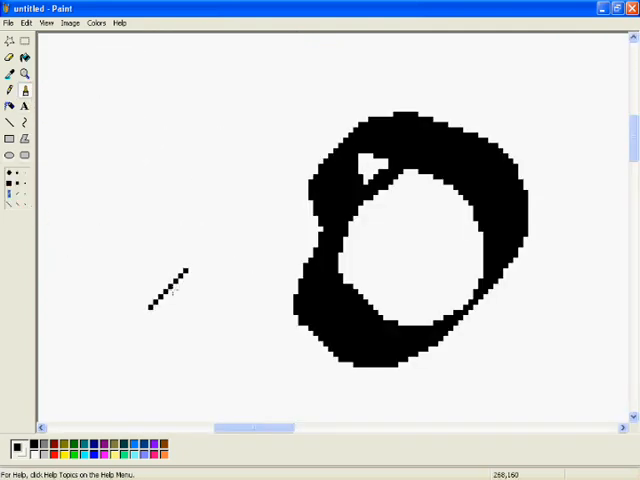
left_click(25, 73)
left_click(78, 107)
left_click(25, 40)
left_click_drag(117, 80, 315, 265)
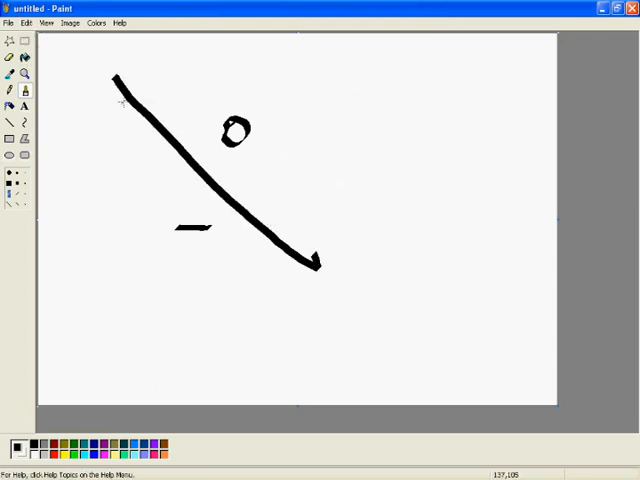
left_click(25, 40)
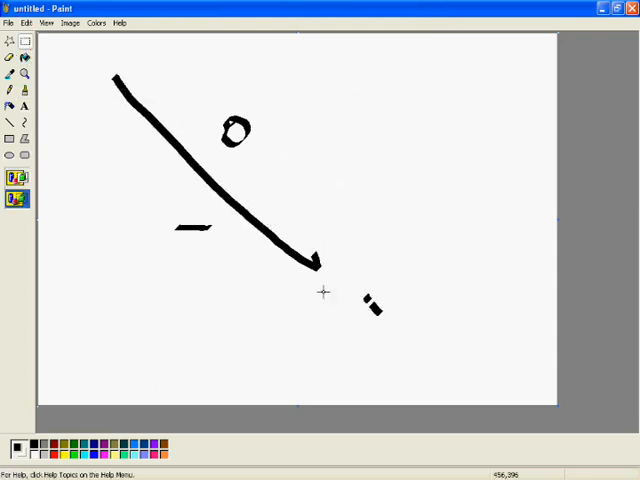
left_click_drag(347, 315, 74, 40)
Delete the selection and spray green and dark red blobs with the airbrush.
key("Delete")
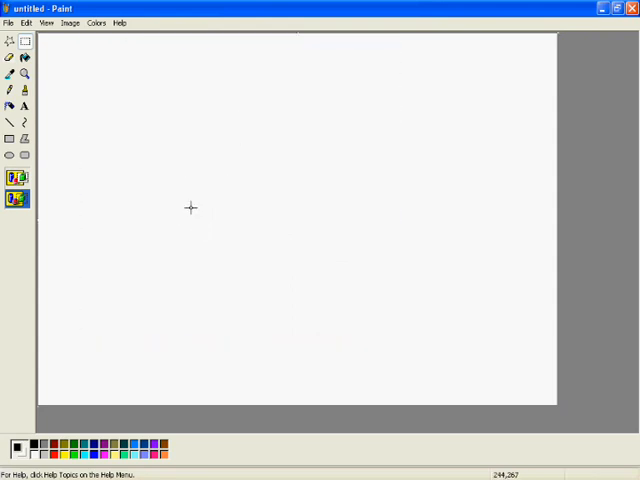
left_click(9, 73)
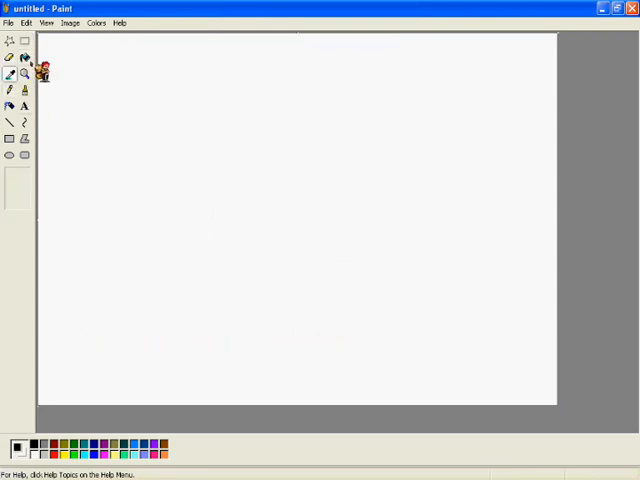
left_click(93, 454)
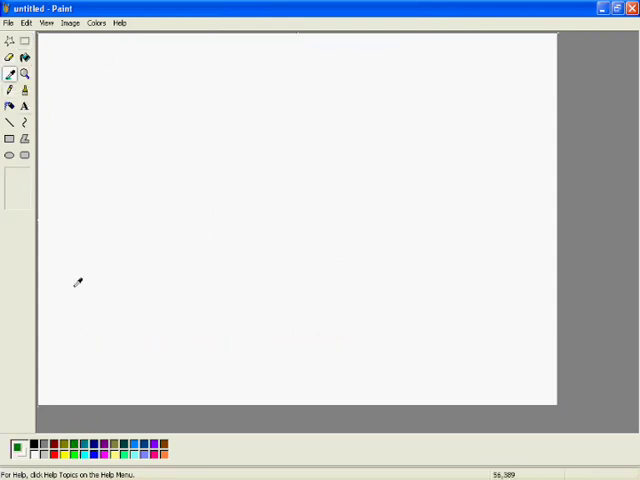
left_click(25, 89)
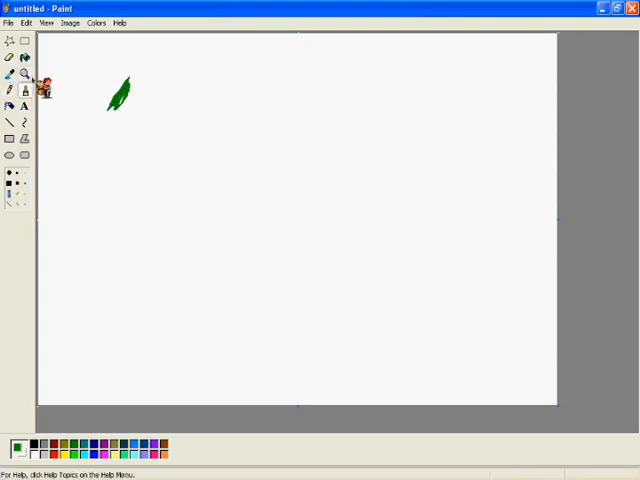
left_click(14, 183)
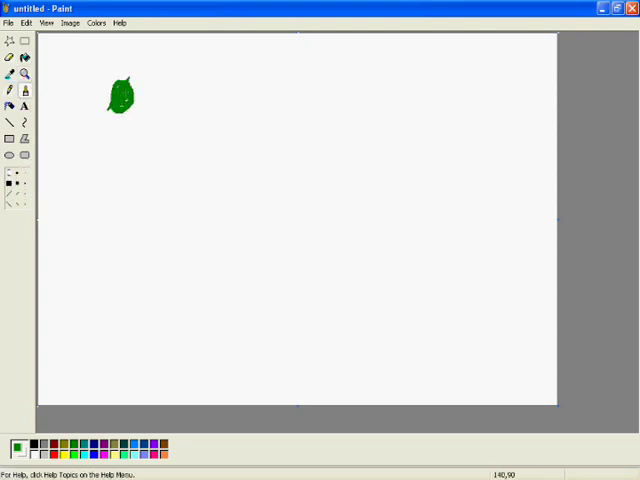
left_click(56, 444)
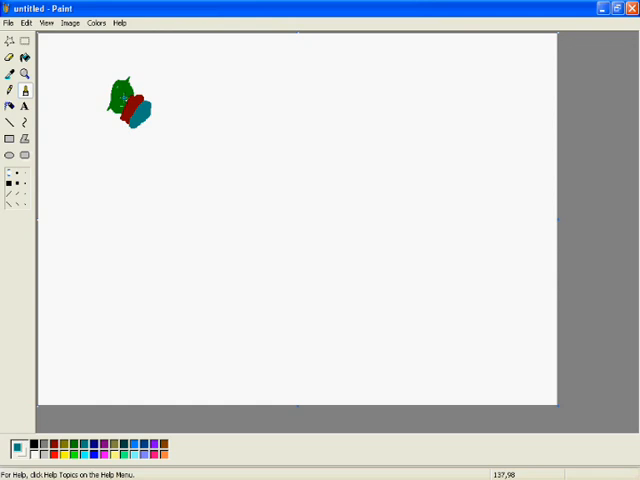
Sample colour from the first blob, spray a teal blob ending the chain, and select the area.
left_click(9, 73)
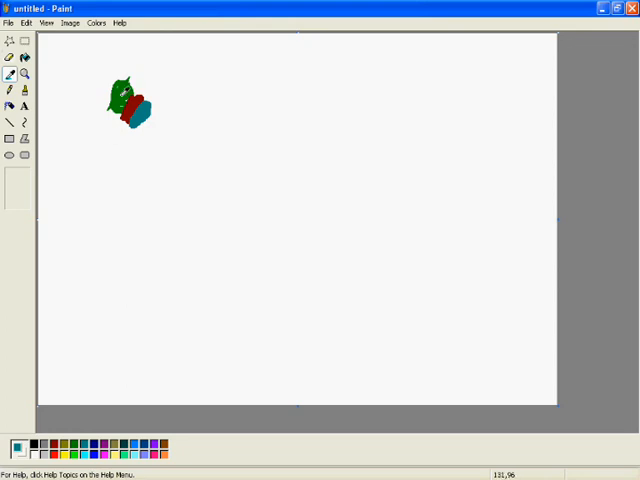
left_click(123, 89)
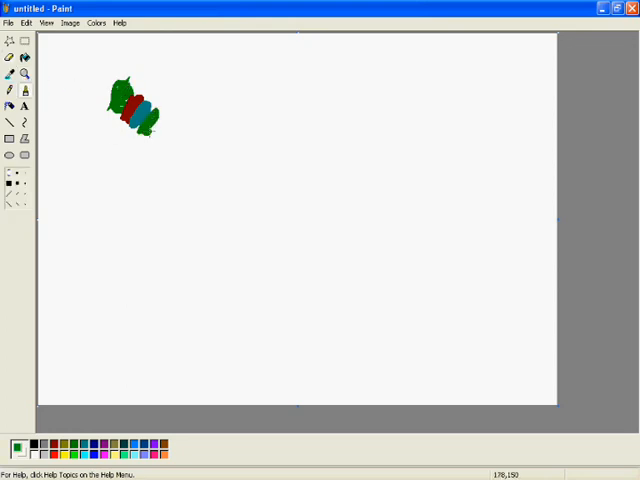
left_click(9, 73)
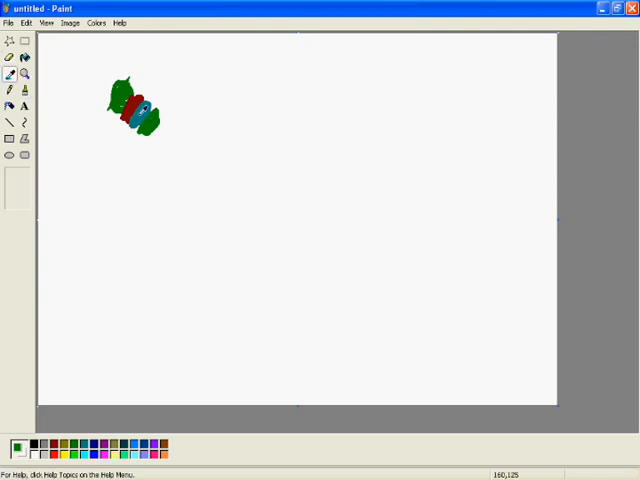
left_click(25, 89)
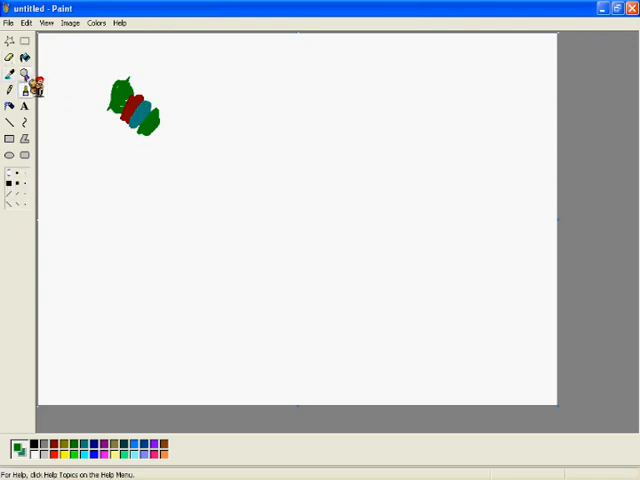
left_click_drag(153, 140, 169, 118)
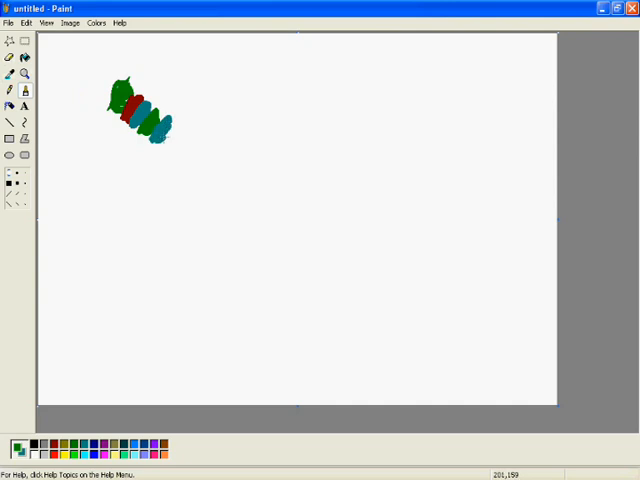
left_click(25, 40)
left_click_drag(83, 55, 253, 196)
Delete the selected blobs and fill the teal rectangle back to white.
key("Delete")
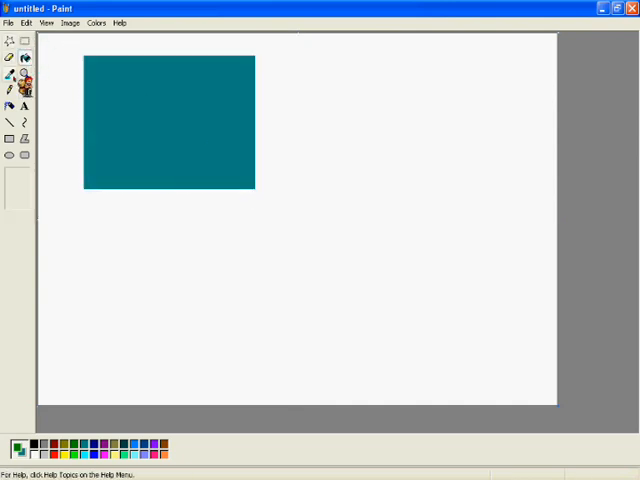
left_click(9, 73)
left_click(115, 83)
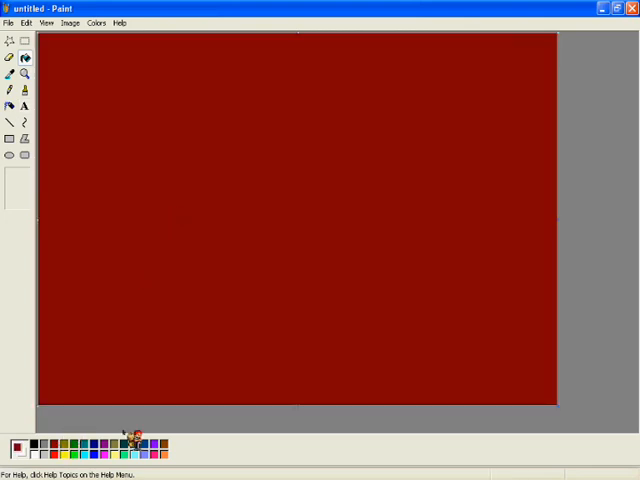
Flood-fill the canvas blue and brush a closed black loop left of centre.
left_click(148, 450)
left_click(186, 252)
left_click(9, 89)
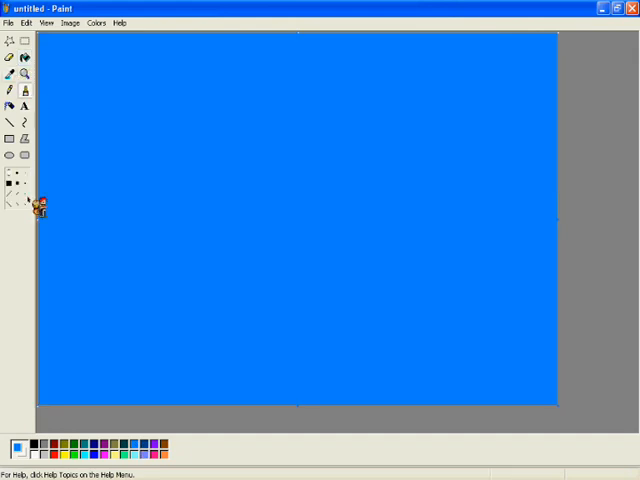
left_click(36, 444)
left_click_drag(232, 160, 290, 172)
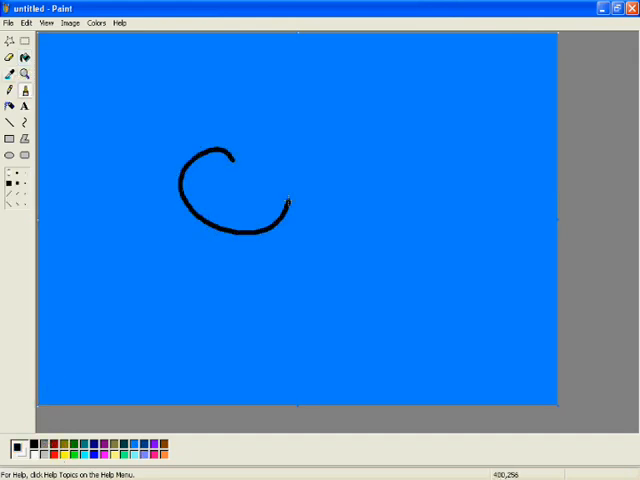
Fill the inside of the loop purple, then select the whole canvas with Ctrl+A.
left_click(25, 57)
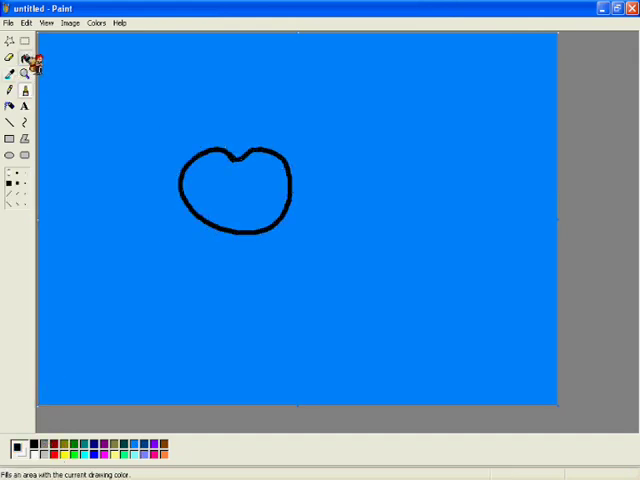
left_click(95, 453)
left_click(111, 455)
left_click(190, 200)
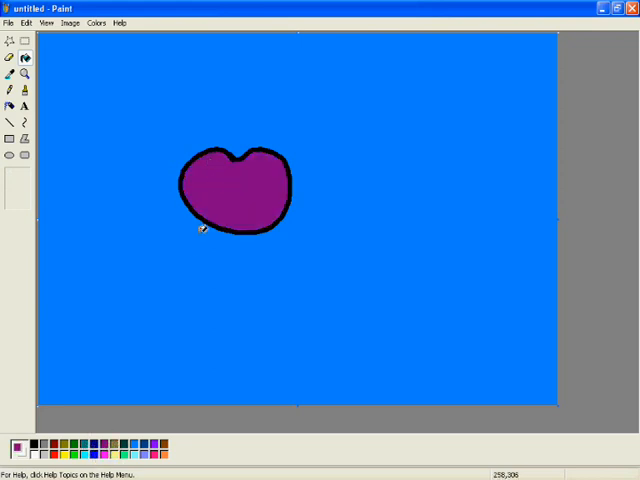
key("ctrl+a")
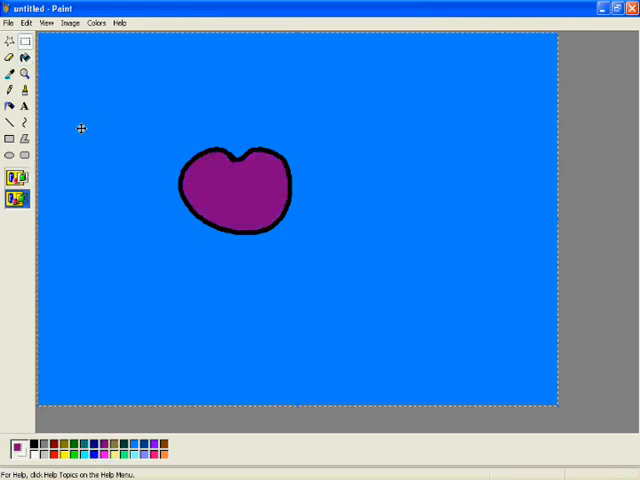
Clear the canvas and airbrush a red zigzag with a green one over it near the top.
key("Delete")
left_click(9, 57)
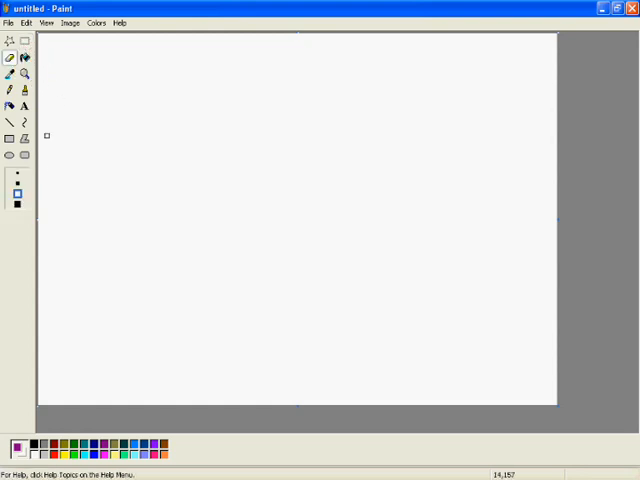
left_click(25, 90)
left_click(53, 455)
mouse_move(201, 96)
left_mouse_down()
mouse_move(211, 110)
mouse_move(183, 200)
mouse_move(278, 101)
left_mouse_up()
left_click(84, 455)
mouse_move(154, 110)
left_mouse_down()
mouse_move(200, 78)
mouse_move(260, 140)
mouse_move(270, 165)
left_mouse_up()
Airbrush a blue zigzag with a purple one over it in the lower half.
left_click(146, 455)
mouse_move(228, 335)
left_mouse_down()
mouse_move(250, 370)
mouse_move(260, 300)
mouse_move(315, 285)
left_mouse_up()
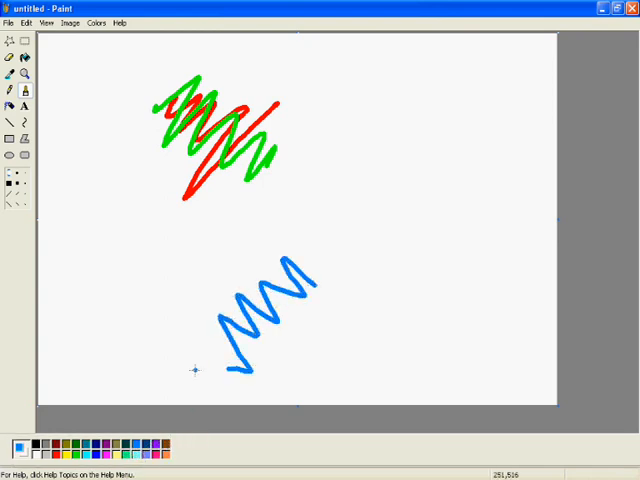
left_click(167, 455)
mouse_move(209, 361)
left_mouse_down()
mouse_move(260, 320)
mouse_move(305, 265)
left_mouse_up()
Rub out part of the red-and-green scribble with a larger eraser.
left_click(9, 57)
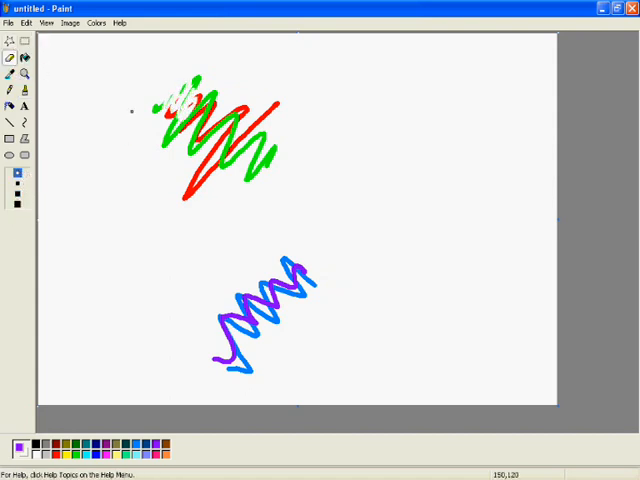
left_click(17, 184)
left_click_drag(197, 88, 178, 137)
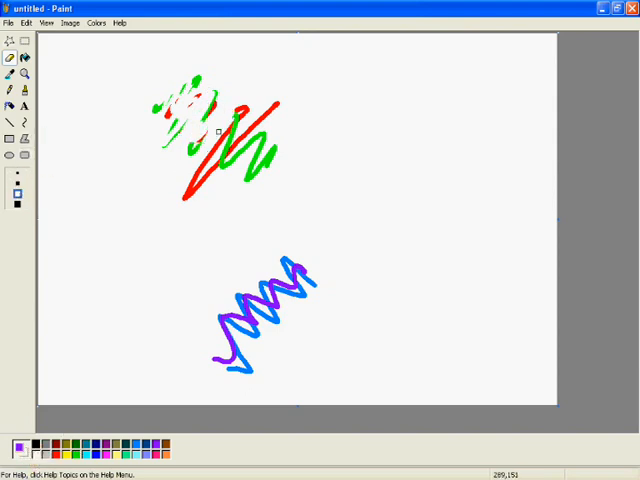
Erase two parts of the blue zigzag stroke with the Eraser, then undo the erasing.
left_click(10, 73)
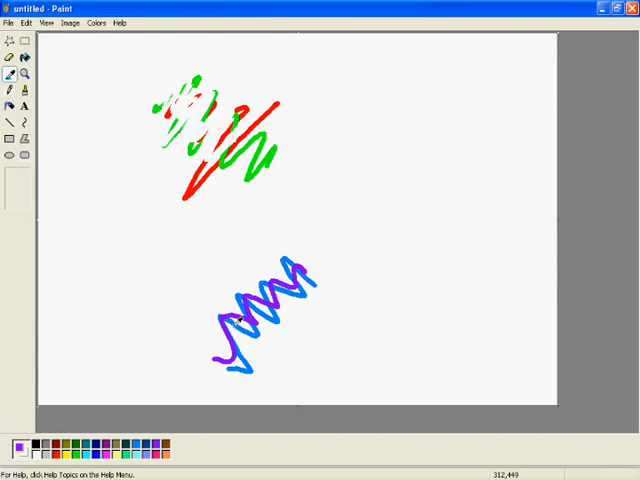
left_click(9, 57)
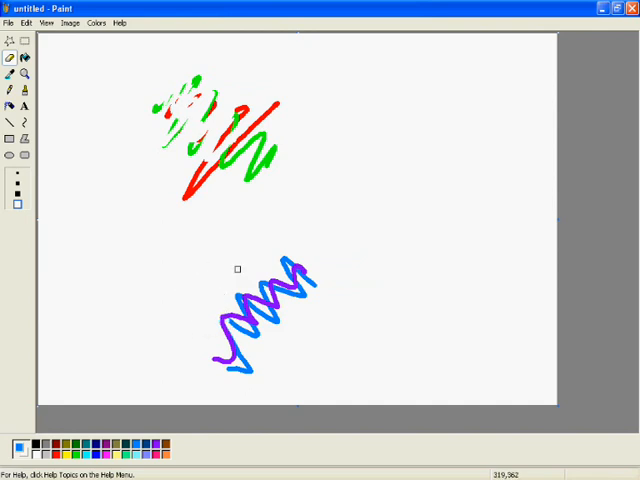
left_click_drag(230, 370, 246, 342)
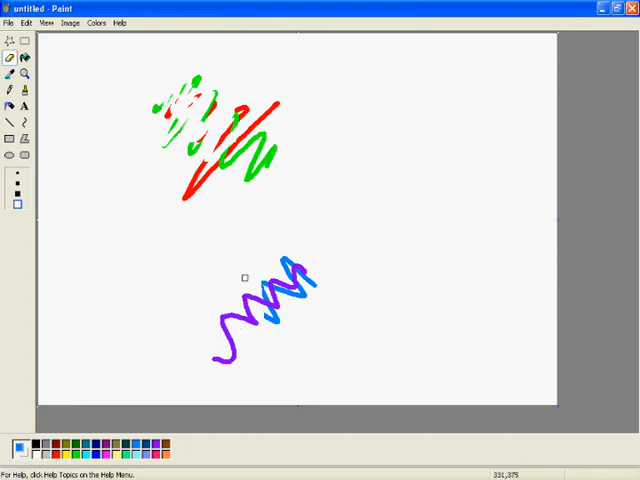
left_click_drag(267, 362, 276, 330)
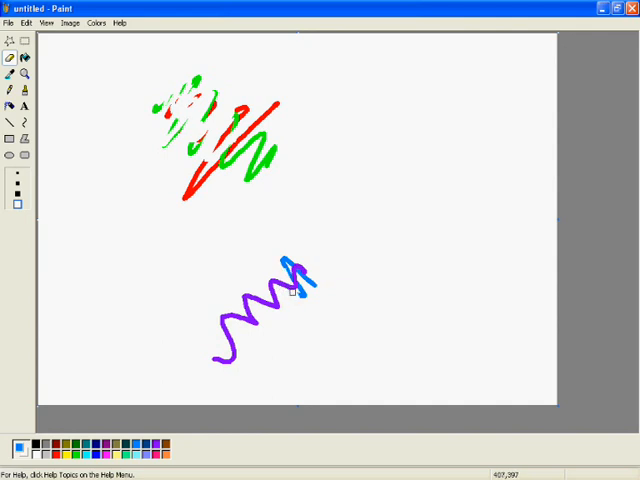
key("ctrl+z")
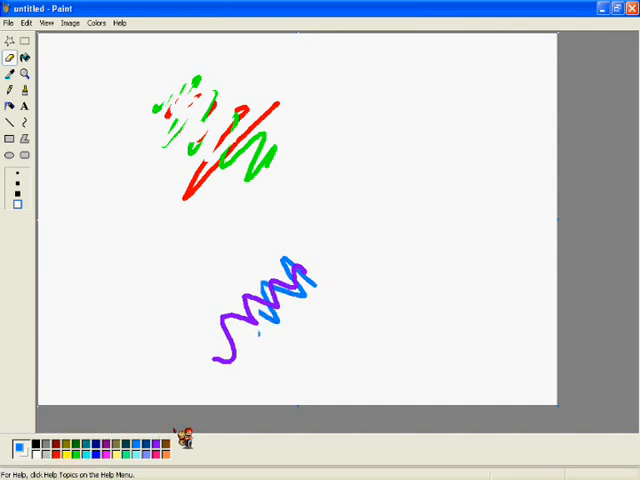
Recolour part of the blue stroke dark green, then select most of the canvas with a rectangle.
left_click(86, 454)
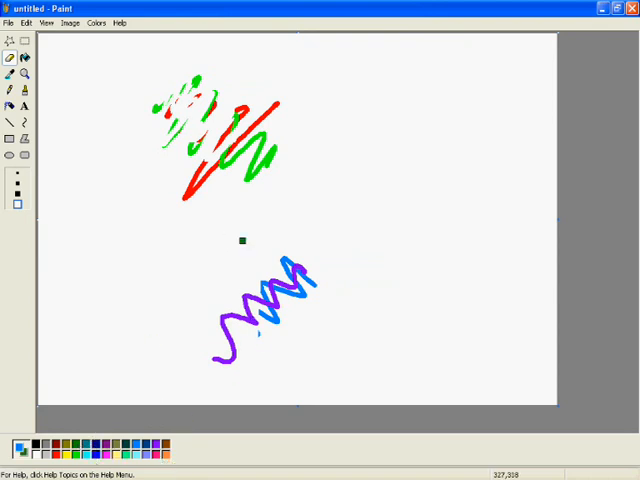
left_click_drag(263, 287, 275, 320)
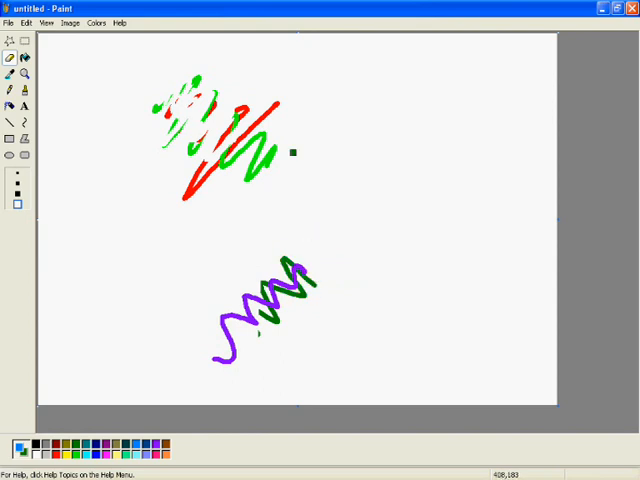
left_click(25, 40)
left_click_drag(94, 49, 397, 372)
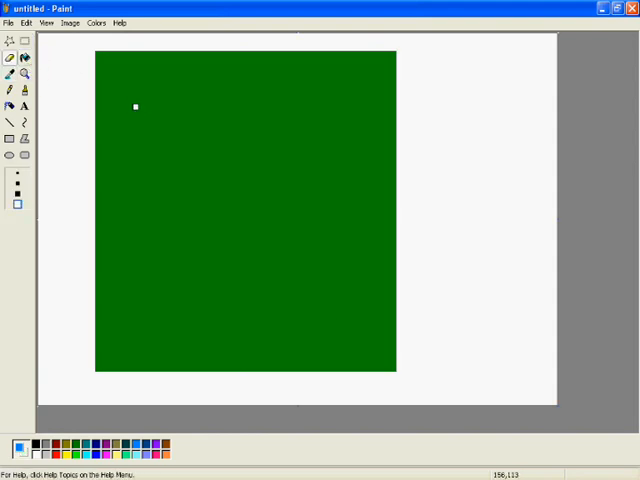
Flood the green square with blue, undo it, and pick green as the drawing colour.
left_click(25, 57)
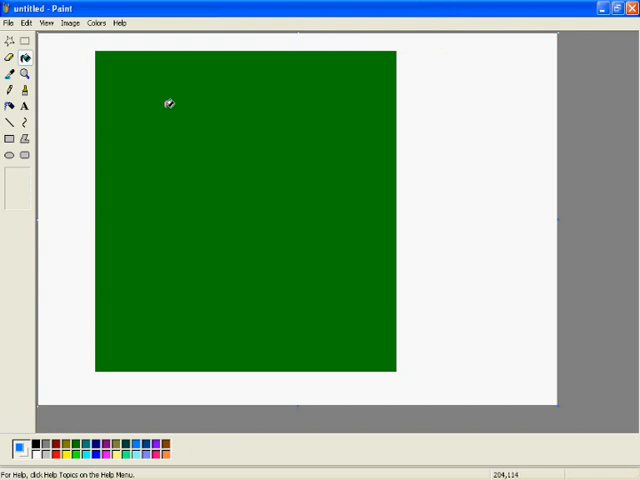
left_click(169, 105)
key("ctrl+z")
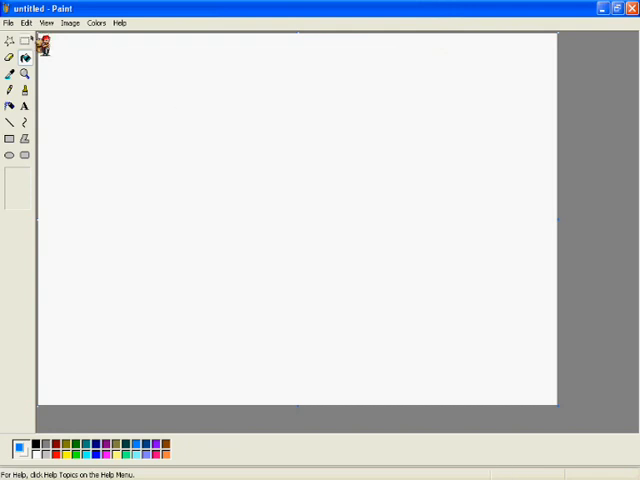
left_click(25, 41)
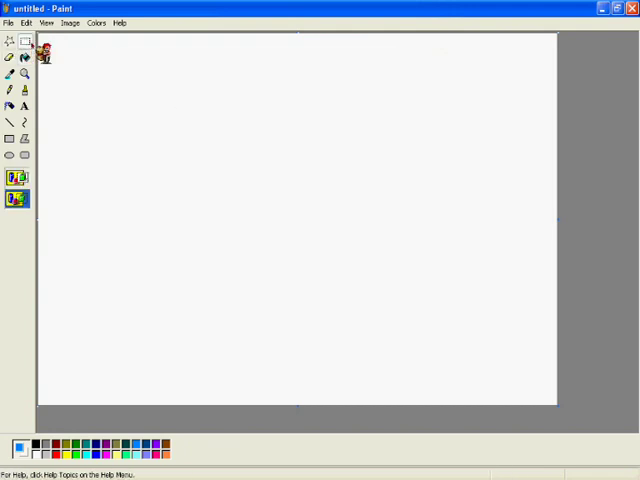
left_click(71, 455)
Brush a green scribble, select it, move it toward the centre and delete it.
left_click(9, 73)
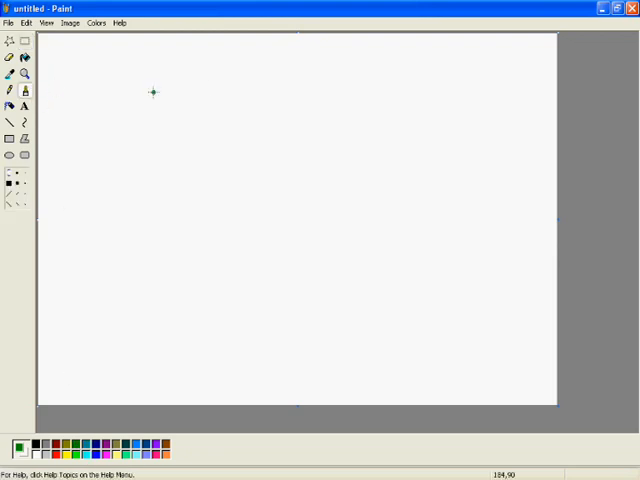
mouse_move(193, 105)
left_mouse_down()
mouse_move(230, 83)
mouse_move(237, 105)
left_mouse_up()
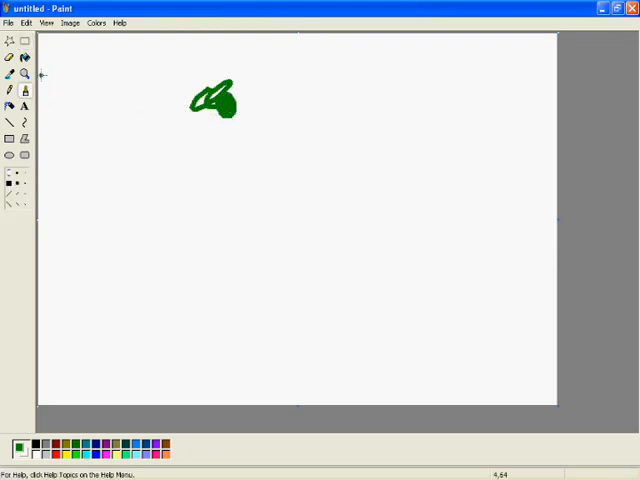
left_click(25, 41)
left_click_drag(155, 62, 263, 137)
left_click_drag(218, 102, 318, 172)
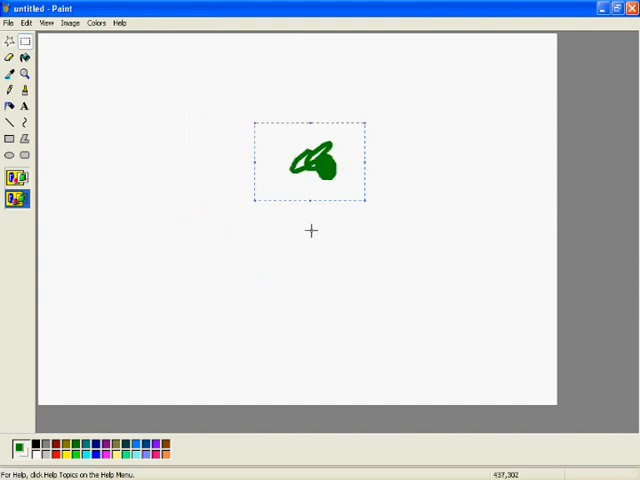
key("Delete")
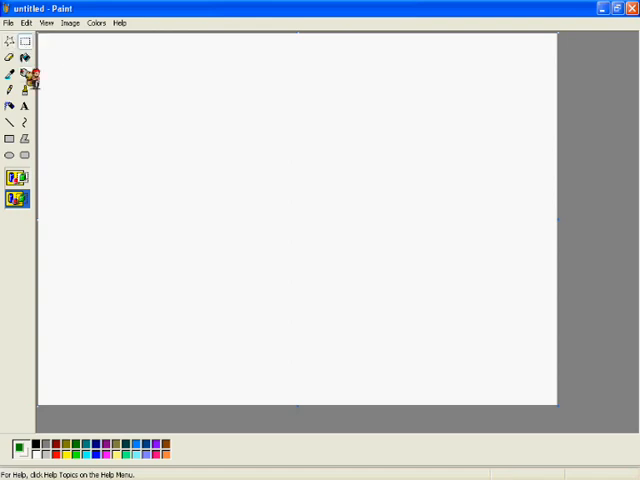
Brush another small green scribble, ready for free-form selection.
left_click(27, 92)
mouse_move(168, 80)
left_mouse_down()
mouse_move(278, 200)
mouse_move(325, 215)
mouse_move(297, 104)
mouse_move(303, 190)
mouse_move(160, 82)
left_mouse_up()
left_click(9, 40)
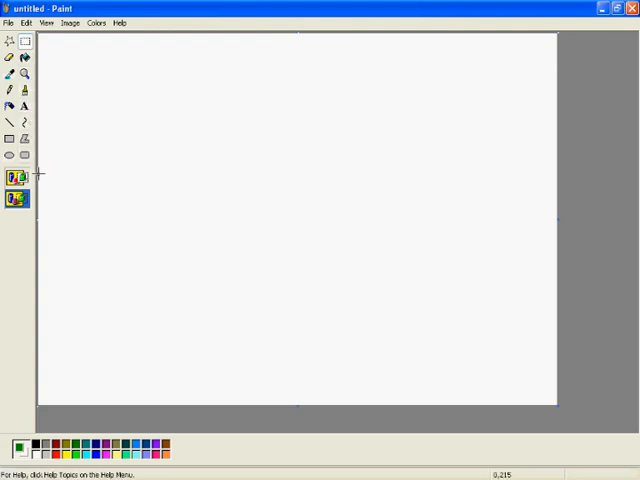
Brush a dark red S-shaped wave down the left, then overlay a bright green wave.
left_click(12, 89)
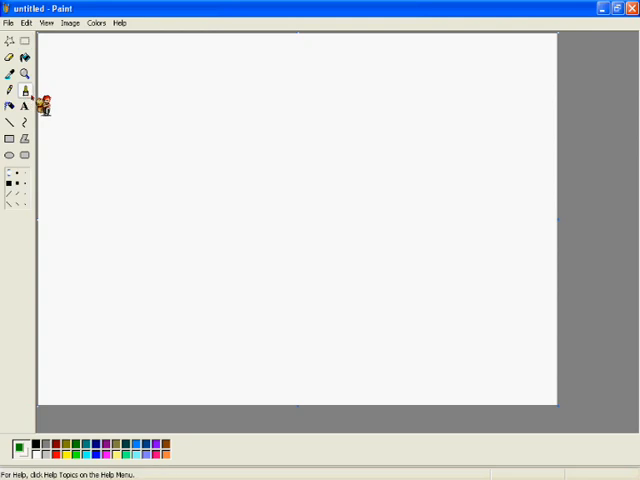
left_click(56, 446)
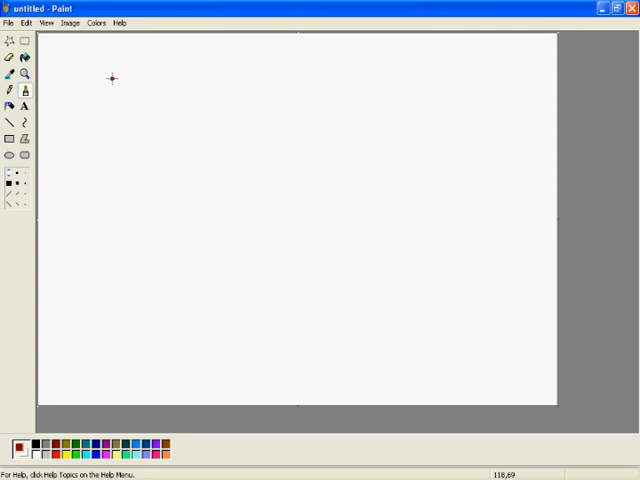
left_click_drag(112, 76, 100, 272)
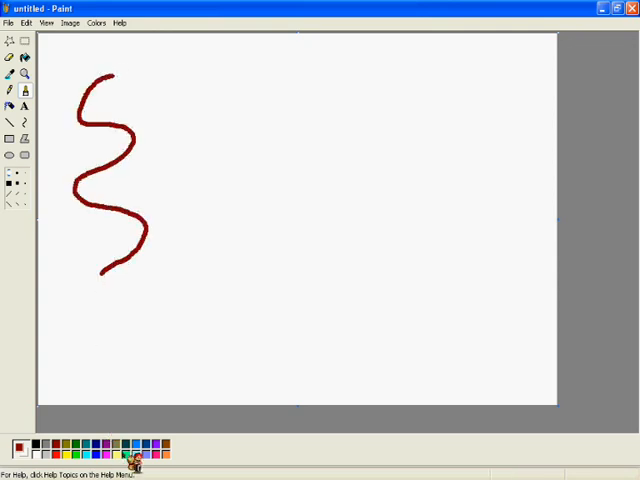
left_click(86, 455)
mouse_move(115, 87)
left_mouse_down()
mouse_move(98, 80)
mouse_move(125, 272)
left_mouse_up()
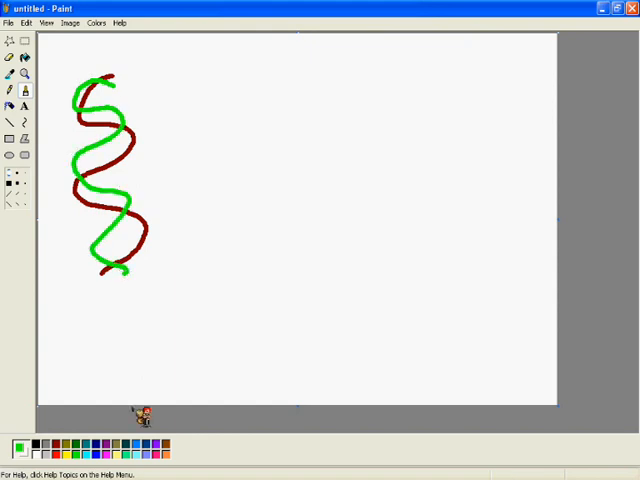
Overlay purple and yellow zigzag strokes to complete the four-colour helix.
left_click(106, 455)
left_click_drag(98, 82, 122, 298)
left_click(76, 455)
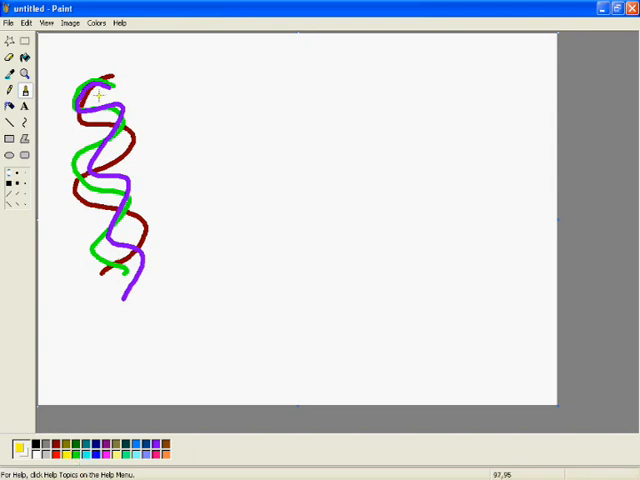
left_click_drag(100, 85, 135, 265)
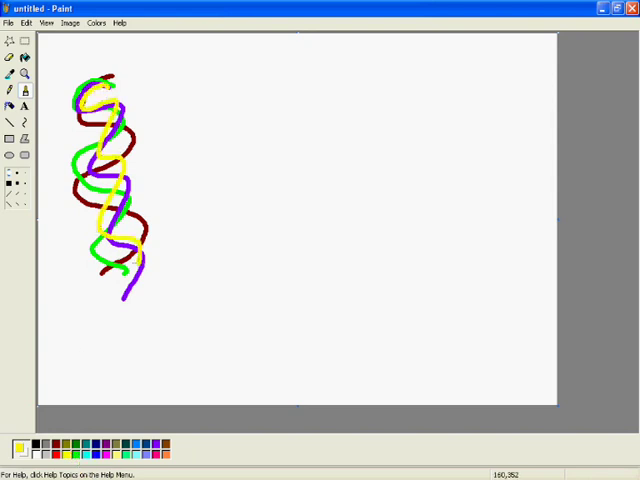
left_click(25, 41)
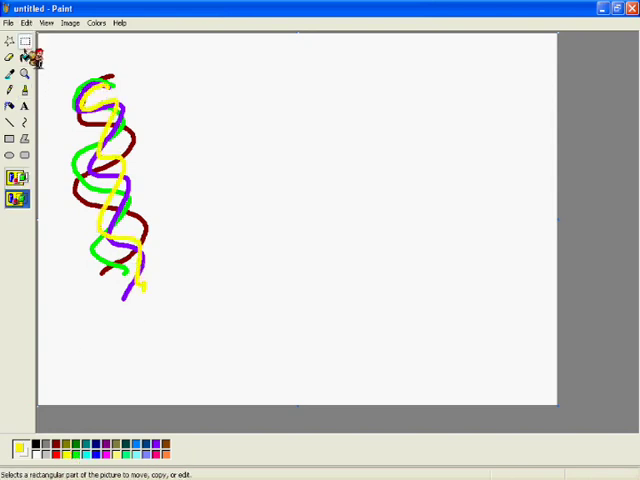
Select the helix, move it to the top-left, Shift-smear trailing copies across the canvas, then undo.
left_click_drag(48, 50, 216, 301)
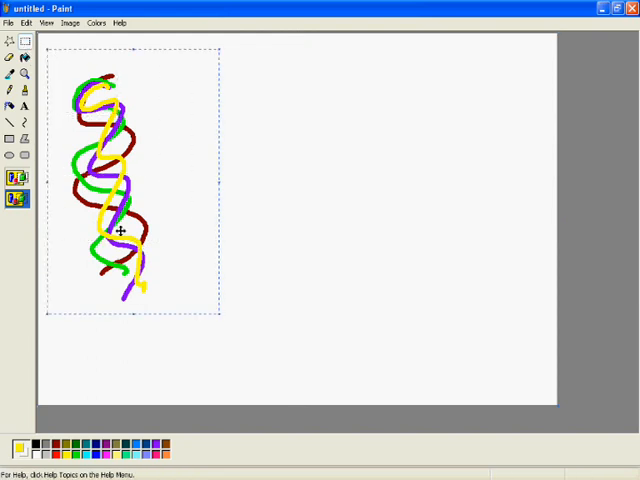
left_click_drag(123, 238, 102, 210)
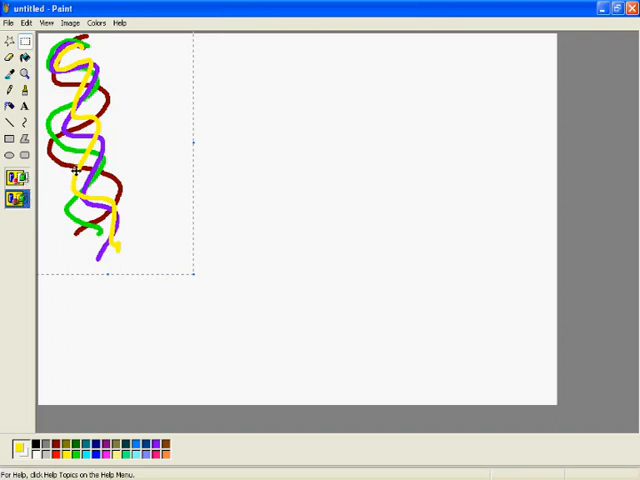
mouse_move(84, 165)
left_mouse_down()
mouse_move(30, 277)
mouse_move(533, 218)
mouse_move(450, 152)
mouse_move(480, 300)
left_mouse_up()
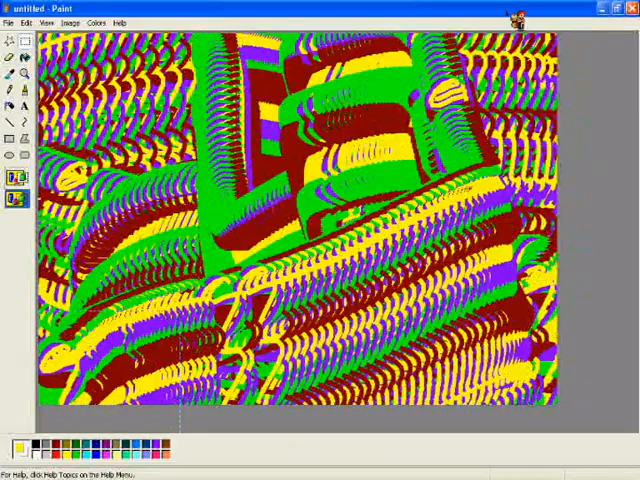
key("ctrl+z")
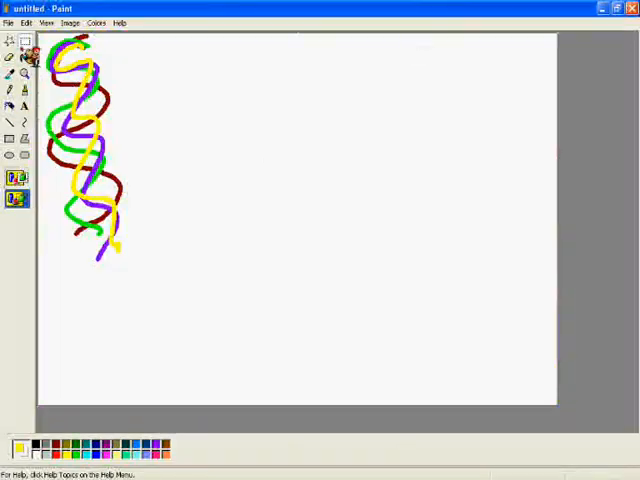
Reselect the helix and delete it, leaving the canvas blank.
left_click_drag(192, 318, 38, 36)
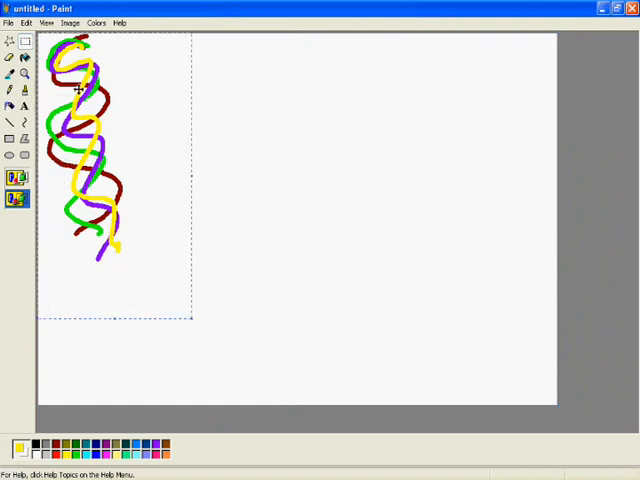
key("Delete")
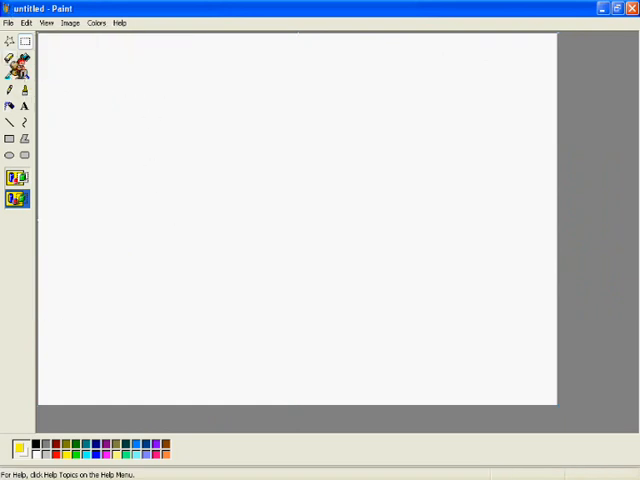
left_click(9, 57)
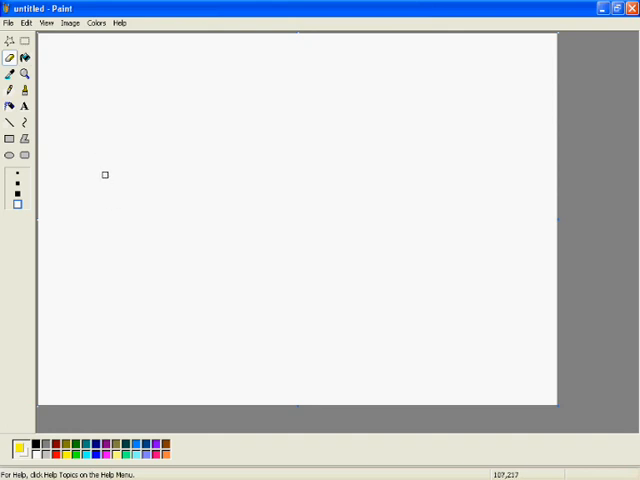
Handwrite 'Bye' in black with the brush, ending in a trailing flourish.
left_click(25, 89)
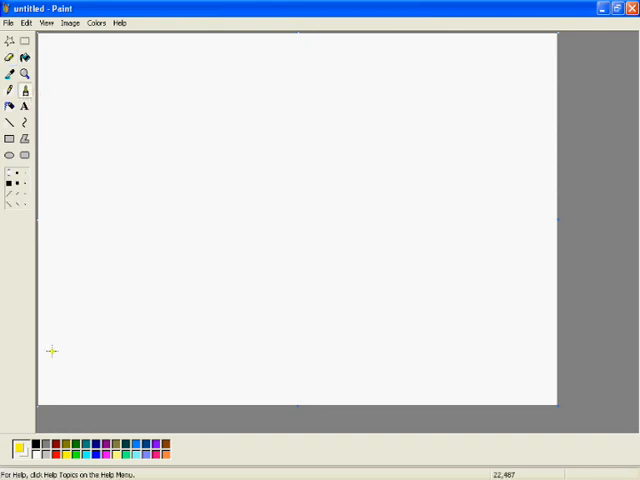
left_click(38, 444)
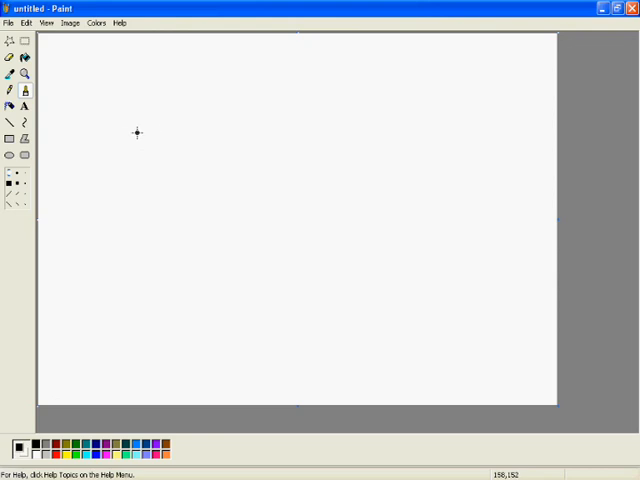
mouse_move(126, 127)
left_mouse_down()
mouse_move(160, 186)
mouse_move(160, 200)
left_mouse_up()
left_click_drag(196, 130, 236, 190)
left_click_drag(245, 115, 338, 65)
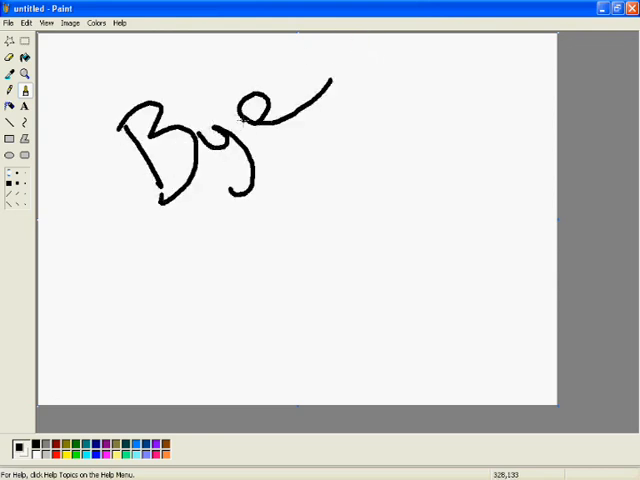
Strike a diagonal line through 'Bye' and add a plus sign to its right.
left_click_drag(183, 247, 325, 110)
mouse_move(297, 153)
left_mouse_down()
mouse_move(352, 147)
mouse_move(303, 190)
left_mouse_up()
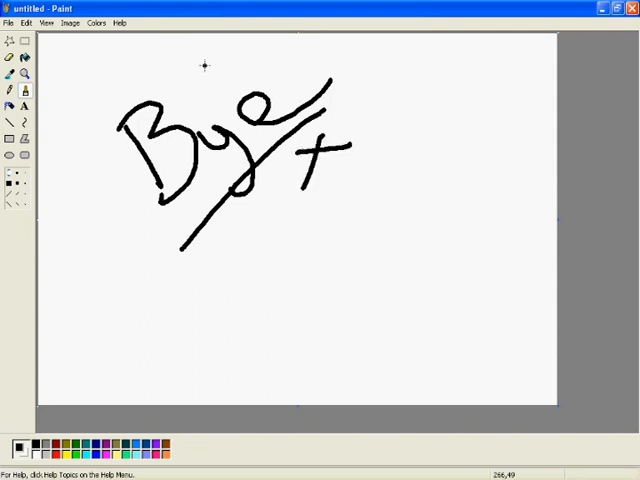